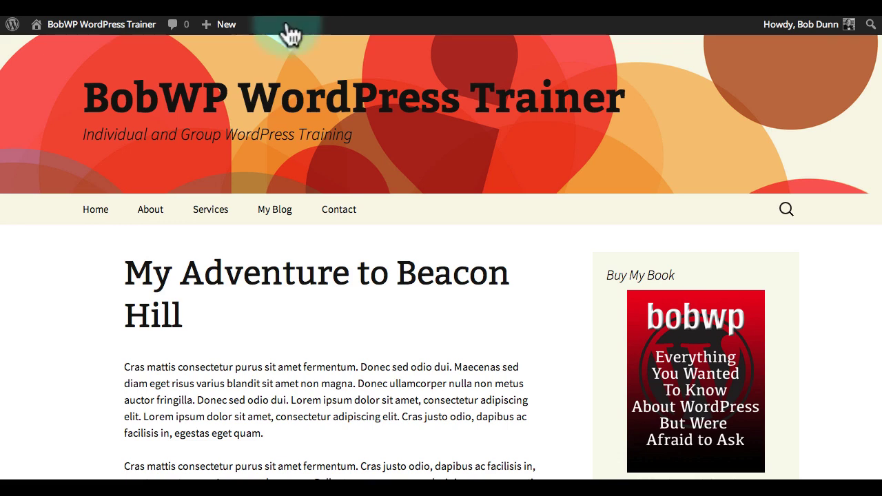
Step: Find the Prose theme among the site's installed themes, preview it live, and leave the preview without activating it
{"action": "mouse_move", "coordinate": [103, 26]}
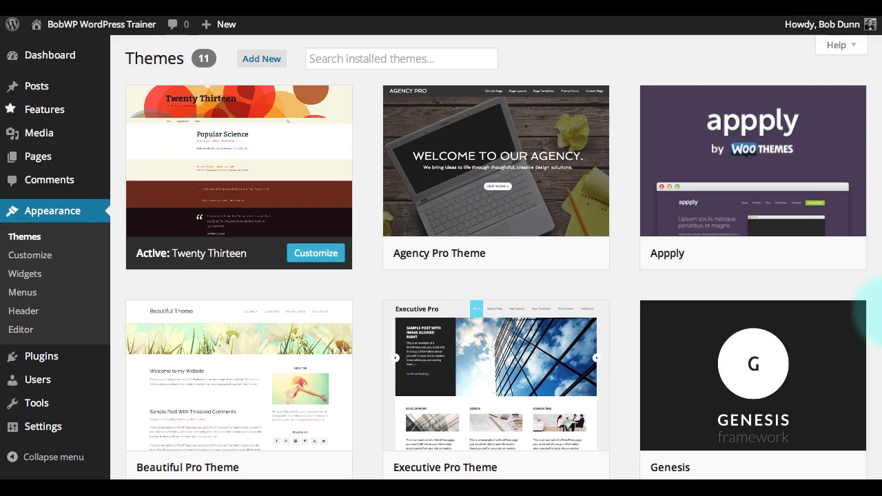
{"action": "scroll", "coordinate": [496, 257], "scroll_direction": "down", "scroll_amount": 5}
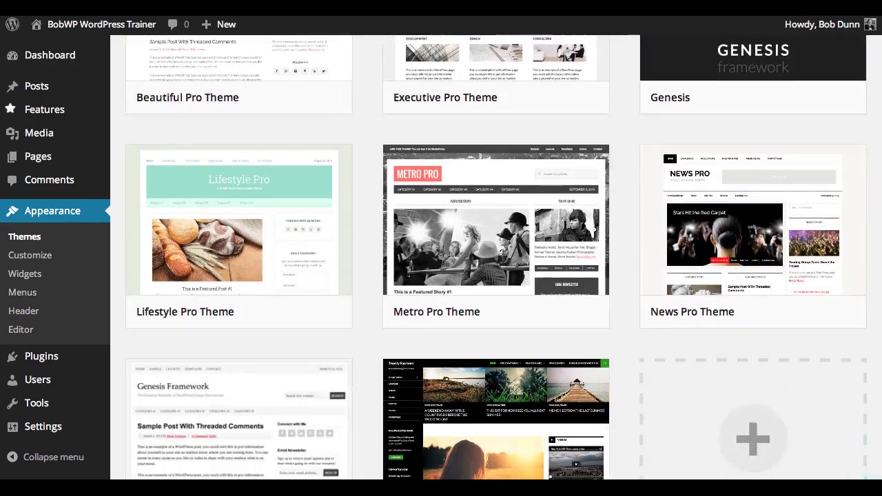
{"action": "scroll", "coordinate": [497, 257], "scroll_direction": "down", "scroll_amount": 1}
{"action": "mouse_move", "coordinate": [187, 457]}
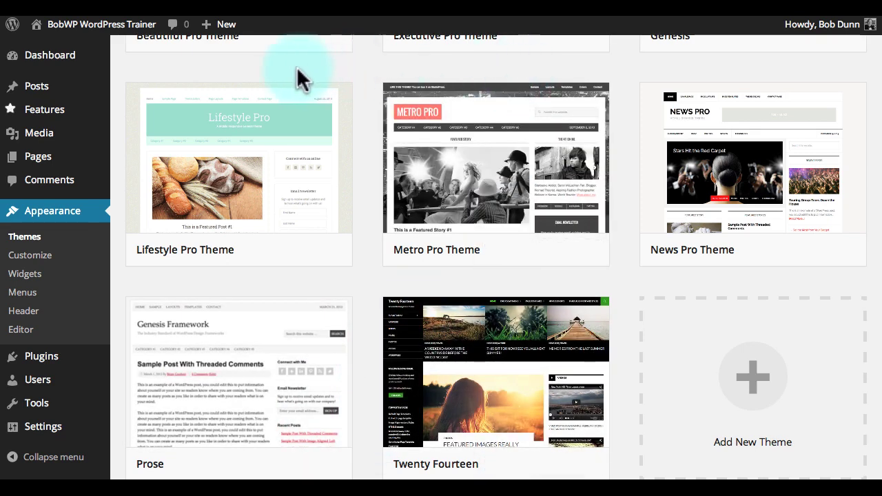
{"action": "mouse_move", "coordinate": [315, 467]}
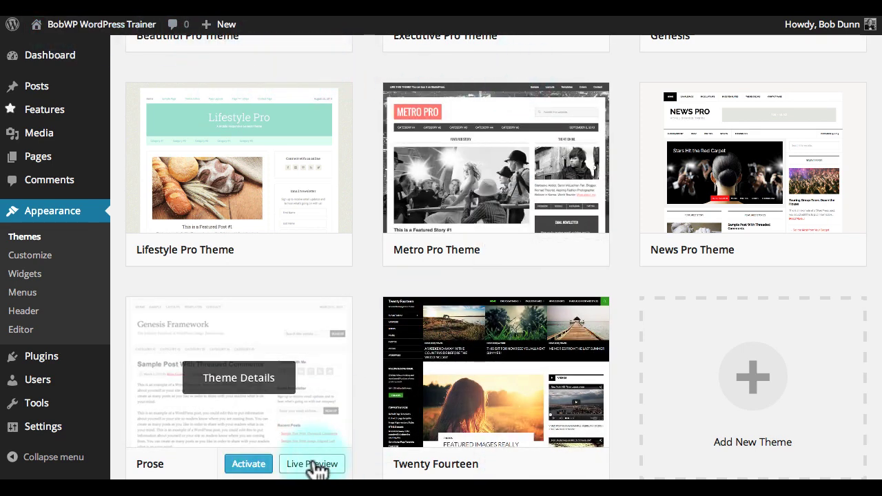
{"action": "left_click", "coordinate": [315, 467]}
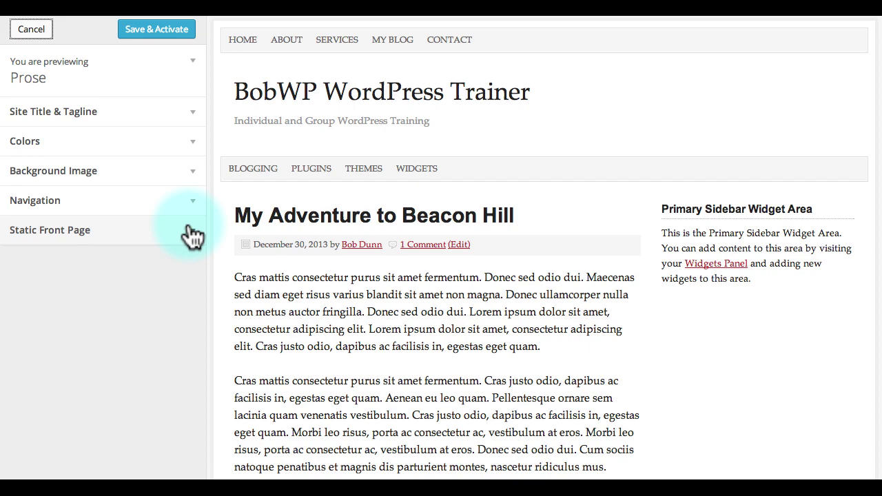
{"action": "left_click", "coordinate": [33, 30]}
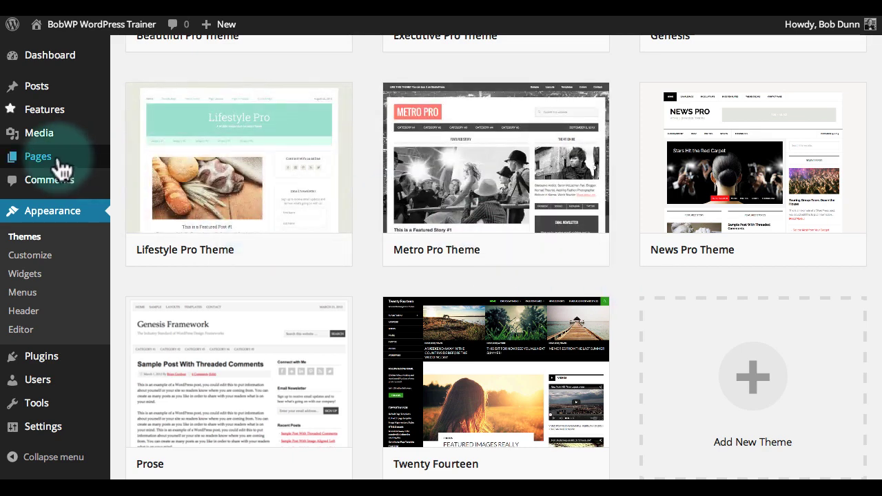
{"action": "mouse_move", "coordinate": [59, 167]}
{"action": "mouse_move", "coordinate": [71, 86]}
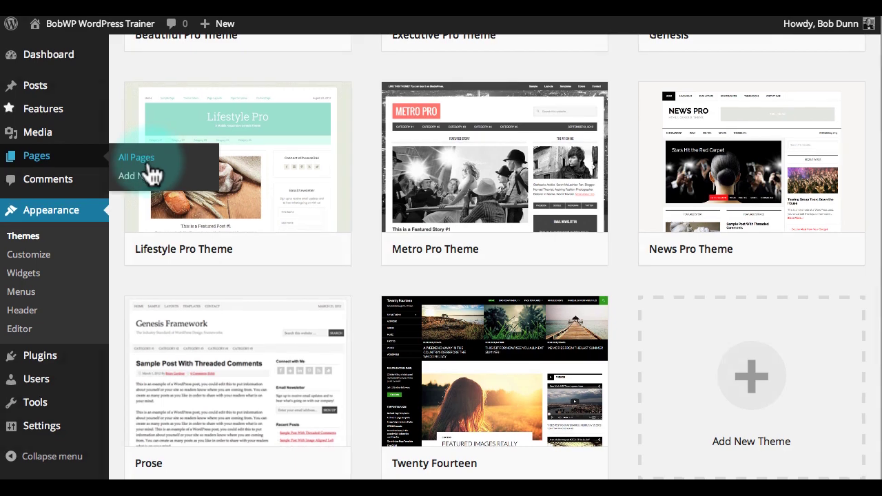
{"action": "scroll", "coordinate": [155, 167], "scroll_direction": "up", "scroll_amount": 1}
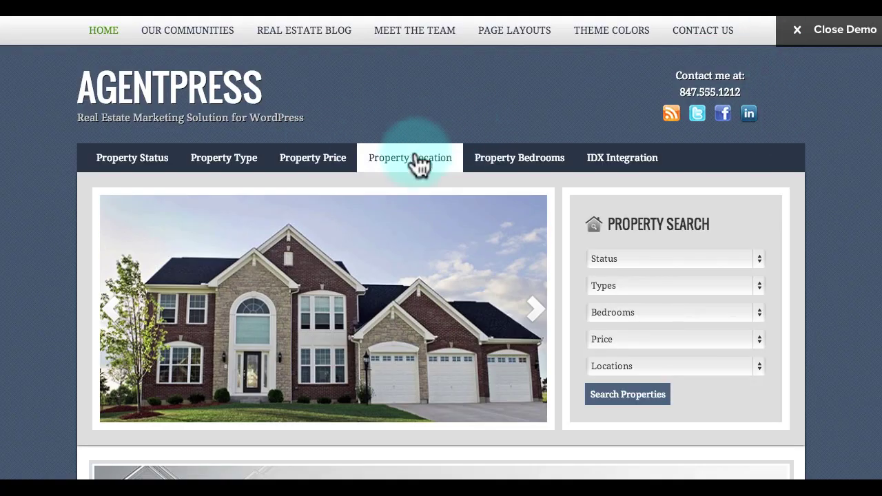
Step: Check the Property Type categories in the AgentPress demo and open a property listing from the home page
{"action": "mouse_move", "coordinate": [503, 185]}
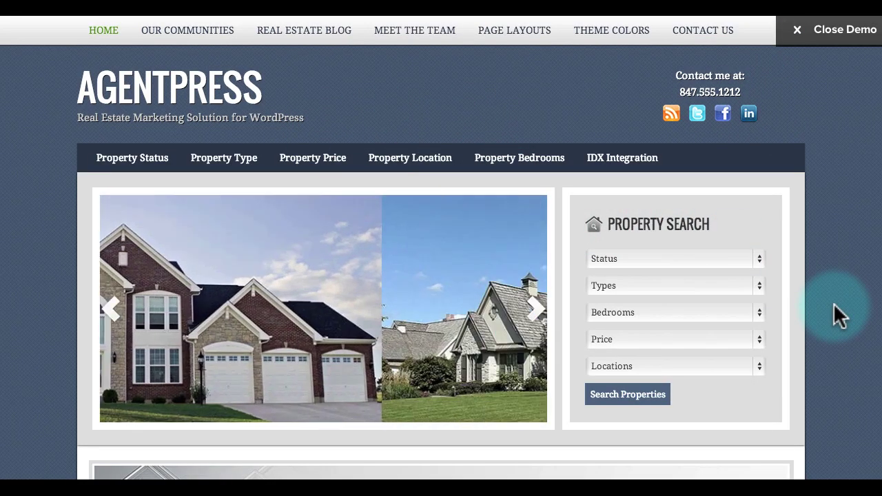
{"action": "mouse_move", "coordinate": [219, 169]}
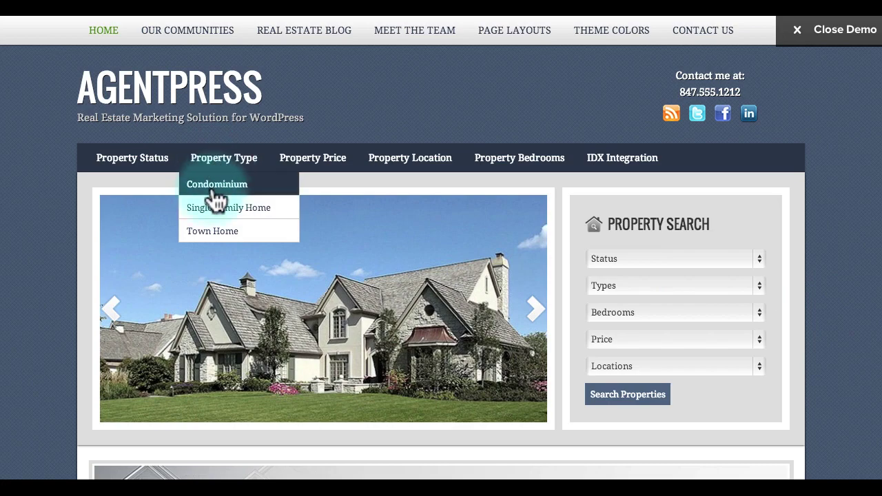
{"action": "left_click", "coordinate": [453, 270]}
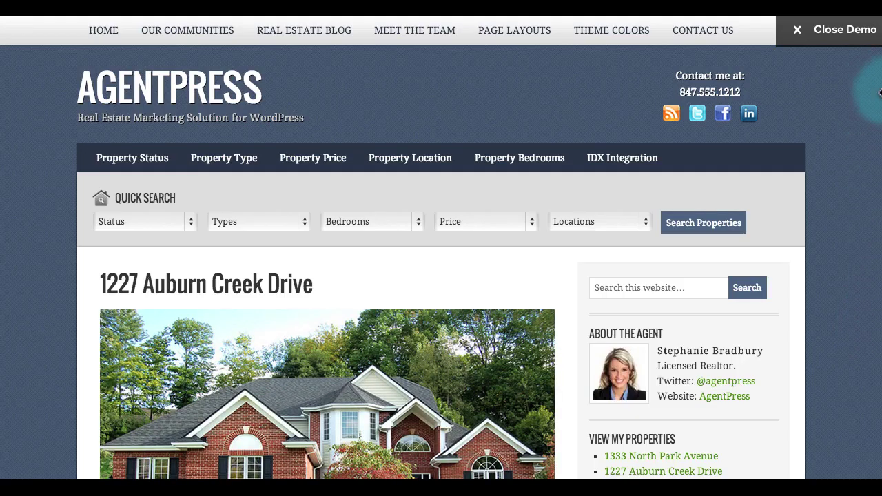
Step: Examine the property listing page, including its property details, map, additional photos and contact form
{"action": "scroll", "coordinate": [872, 104], "scroll_direction": "down", "scroll_amount": 6}
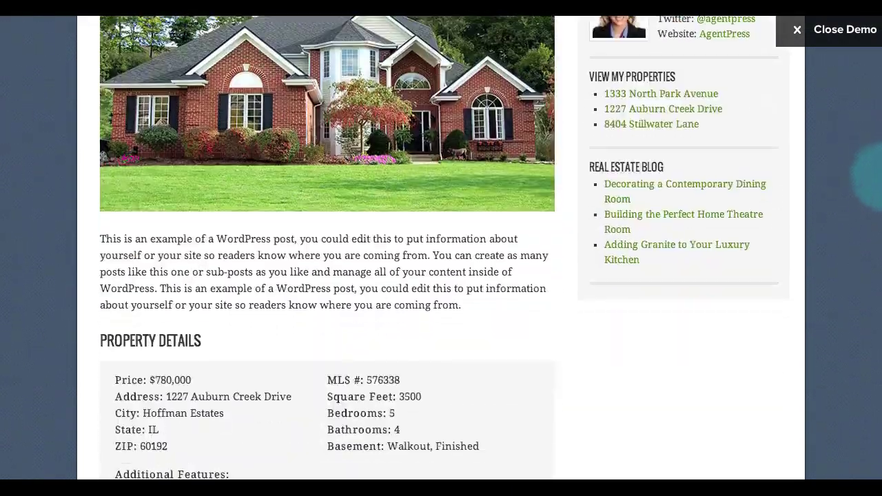
{"action": "scroll", "coordinate": [872, 189], "scroll_direction": "down", "scroll_amount": 9}
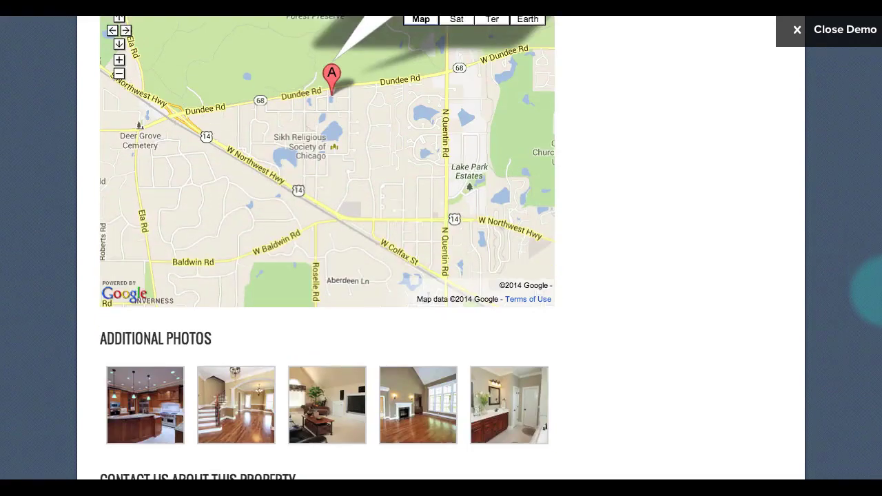
{"action": "scroll", "coordinate": [872, 338], "scroll_direction": "down", "scroll_amount": 4}
{"action": "scroll", "coordinate": [870, 359], "scroll_direction": "up", "scroll_amount": 1}
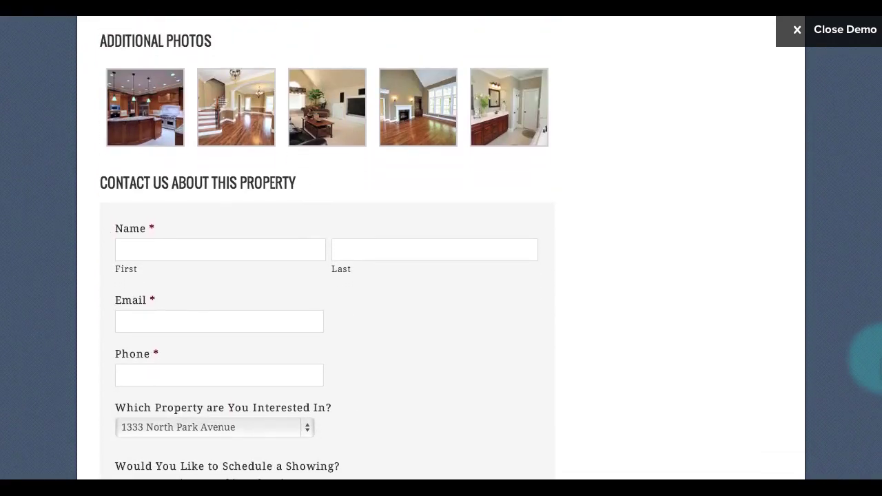
{"action": "scroll", "coordinate": [872, 373], "scroll_direction": "down", "scroll_amount": 3}
{"action": "scroll", "coordinate": [872, 407], "scroll_direction": "down", "scroll_amount": 2}
{"action": "scroll", "coordinate": [872, 275], "scroll_direction": "up", "scroll_amount": 20}
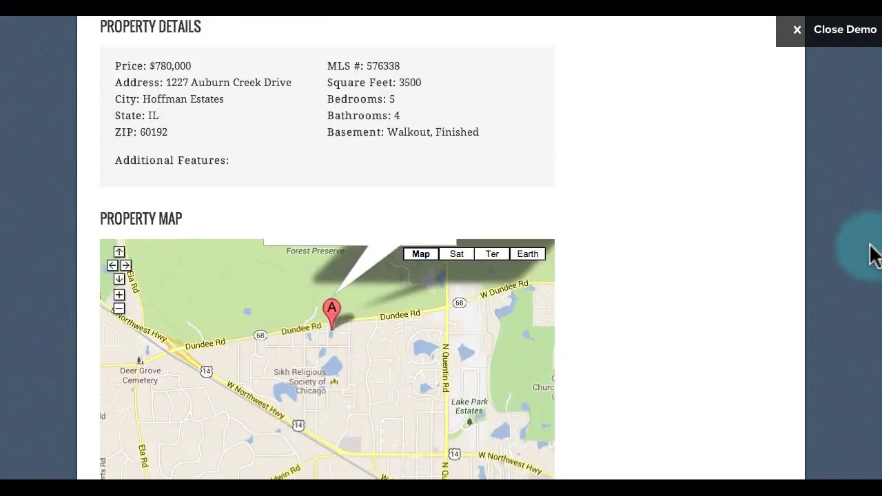
{"action": "scroll", "coordinate": [837, 131], "scroll_direction": "up", "scroll_amount": 1}
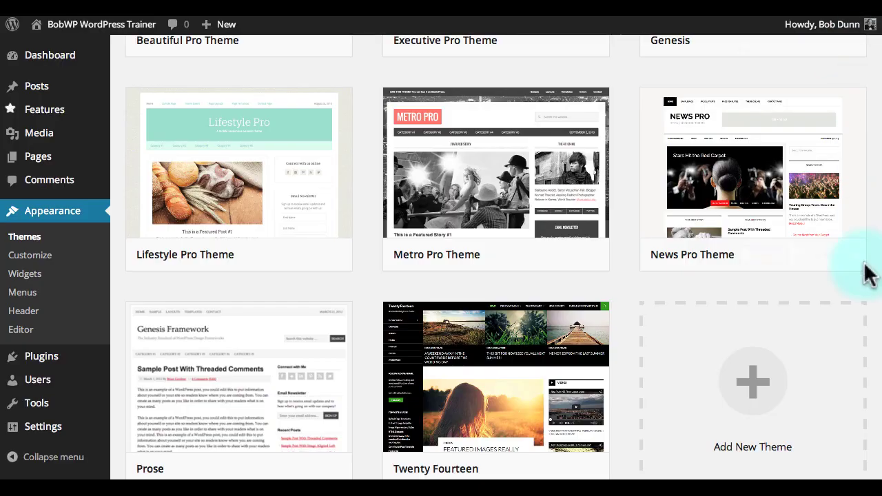
Step: Preview the installed Prose theme live on the training site, and save and activate it
{"action": "mouse_move", "coordinate": [267, 404]}
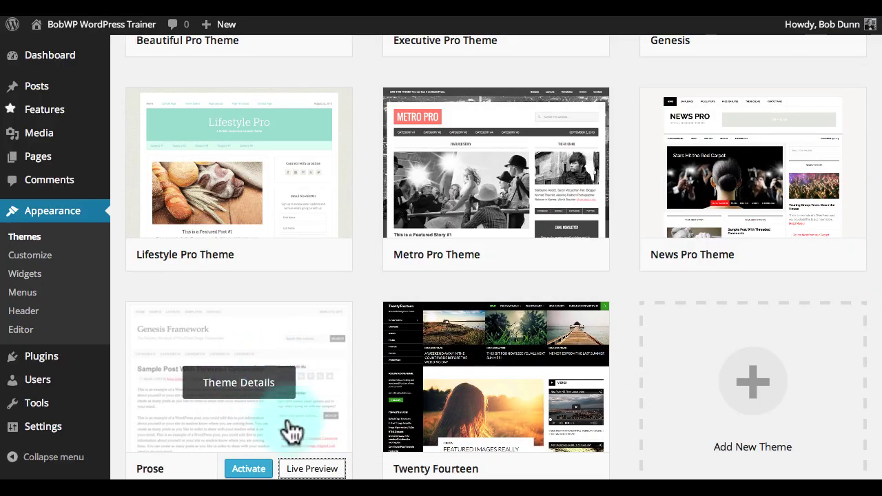
{"action": "left_click", "coordinate": [312, 469]}
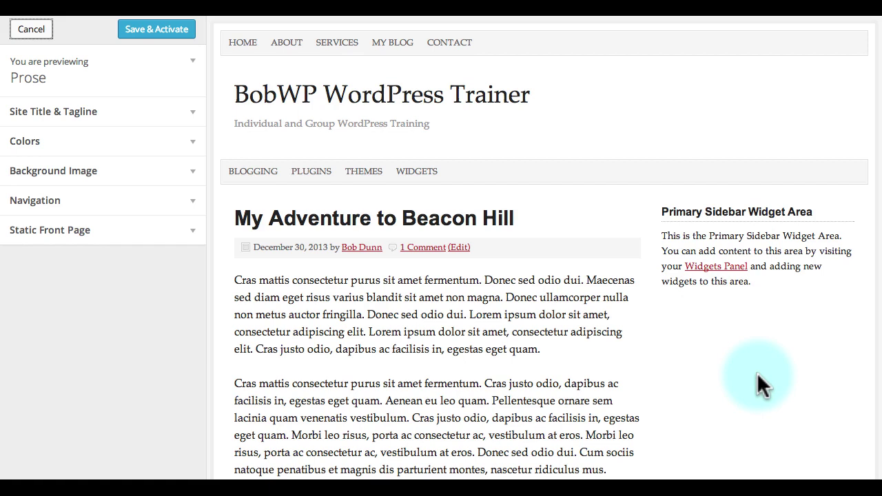
{"action": "left_click", "coordinate": [156, 30]}
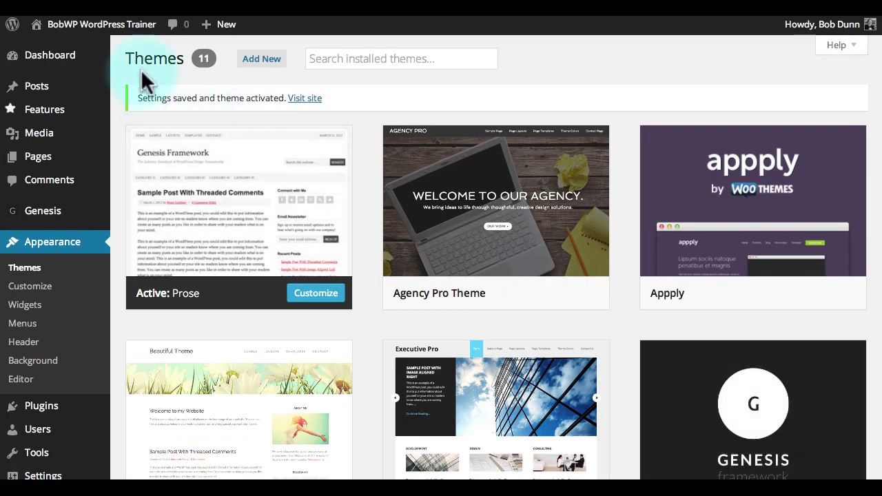
Step: Open the site's widget settings from its front end and expand the Primary Sidebar area to review its widgets
{"action": "mouse_move", "coordinate": [125, 40]}
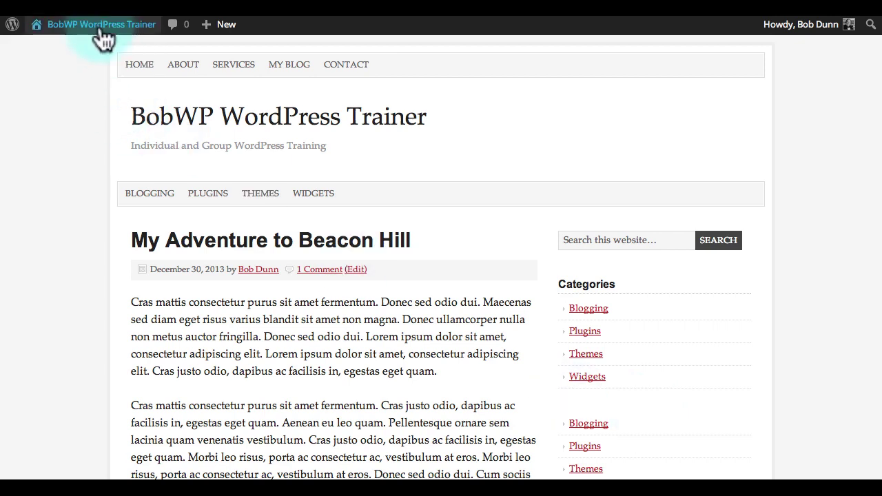
{"action": "mouse_move", "coordinate": [92, 25]}
{"action": "left_click", "coordinate": [58, 103]}
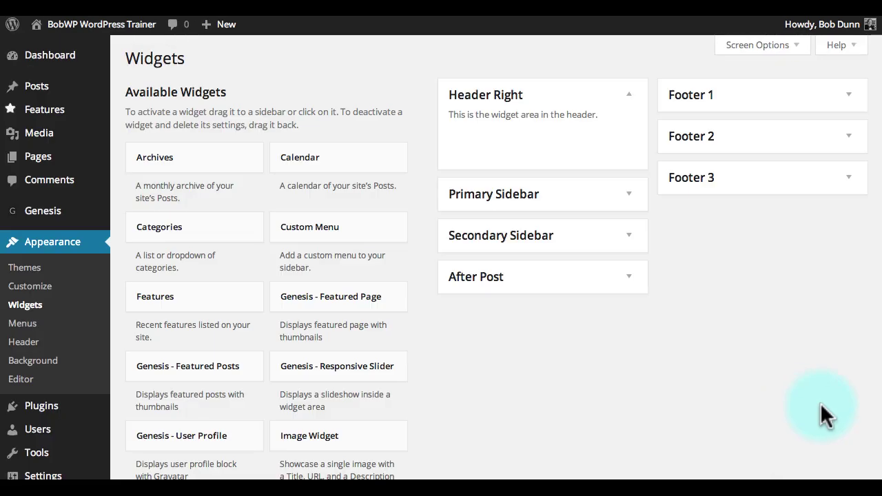
{"action": "left_click", "coordinate": [628, 195]}
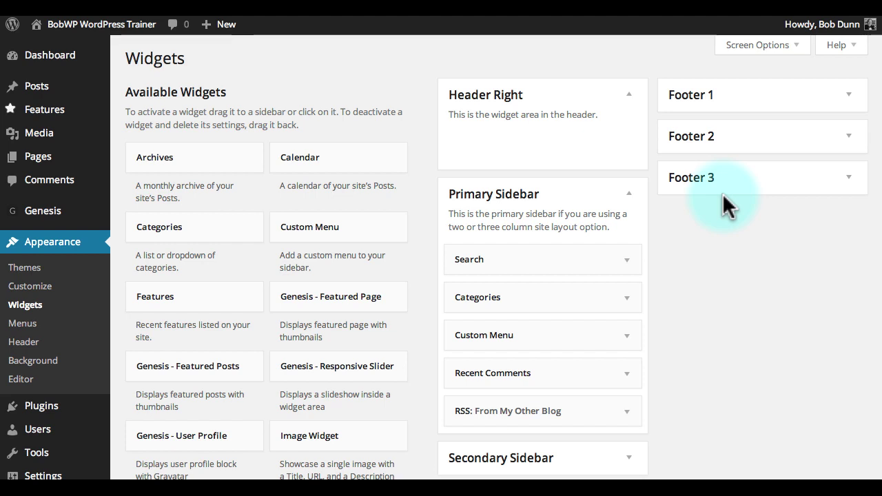
{"action": "left_click_drag", "start_coordinate": [877, 181], "coordinate": [873, 463]}
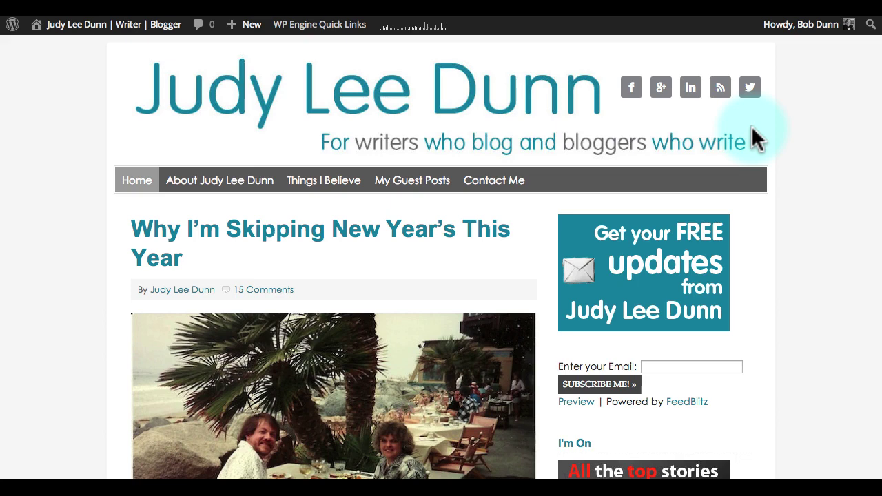
Step: Open the blog's installed themes, preview Beautiful Pro Theme live with its content, and cancel the preview
{"action": "mouse_move", "coordinate": [97, 26]}
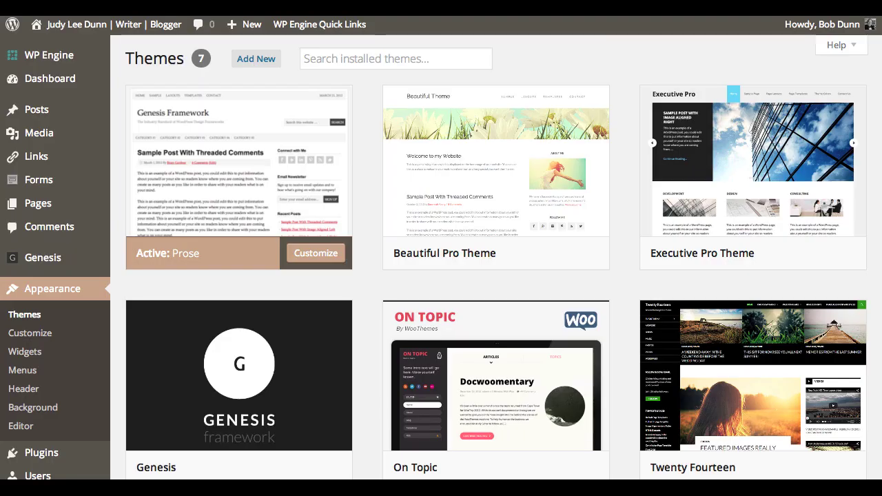
{"action": "mouse_move", "coordinate": [508, 252]}
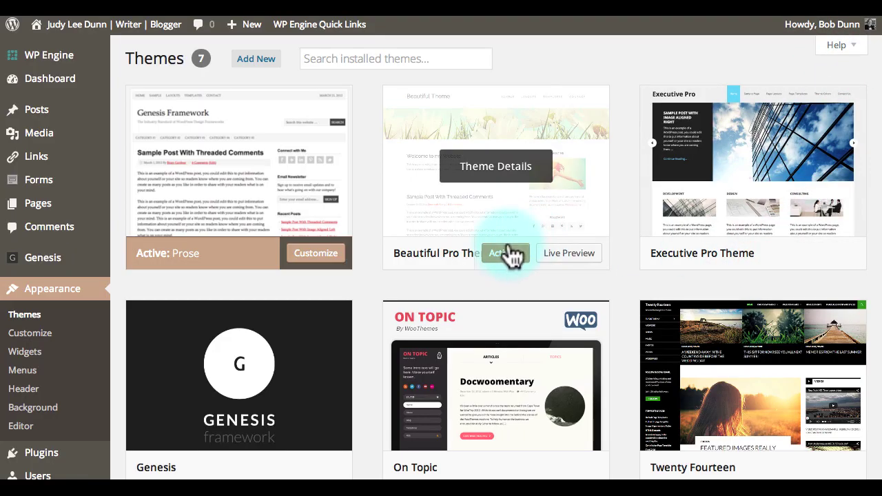
{"action": "left_click", "coordinate": [569, 253]}
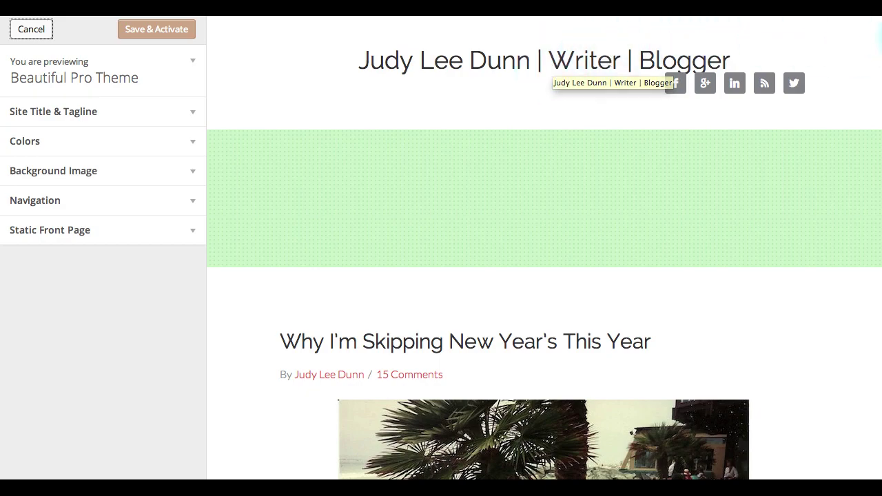
{"action": "mouse_move", "coordinate": [872, 38]}
{"action": "left_mouse_down"}
{"action": "mouse_move", "coordinate": [877, 103]}
{"action": "mouse_move", "coordinate": [875, 40]}
{"action": "left_mouse_up"}
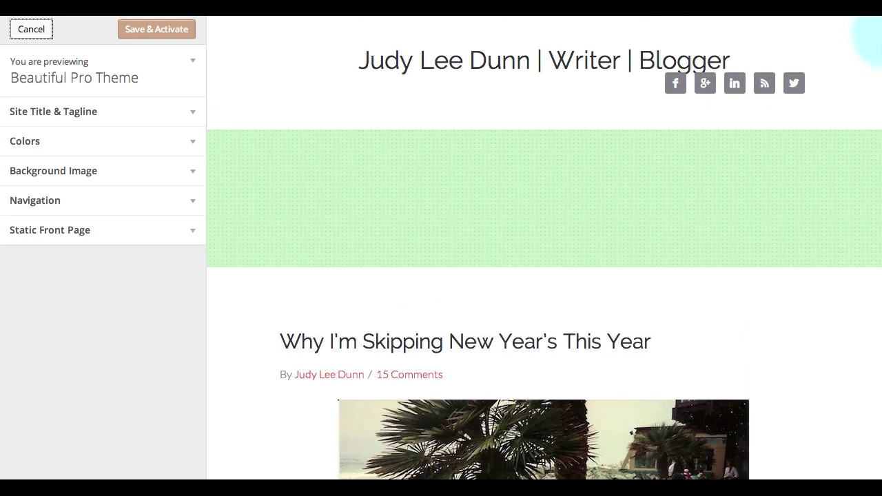
{"action": "left_click", "coordinate": [31, 30]}
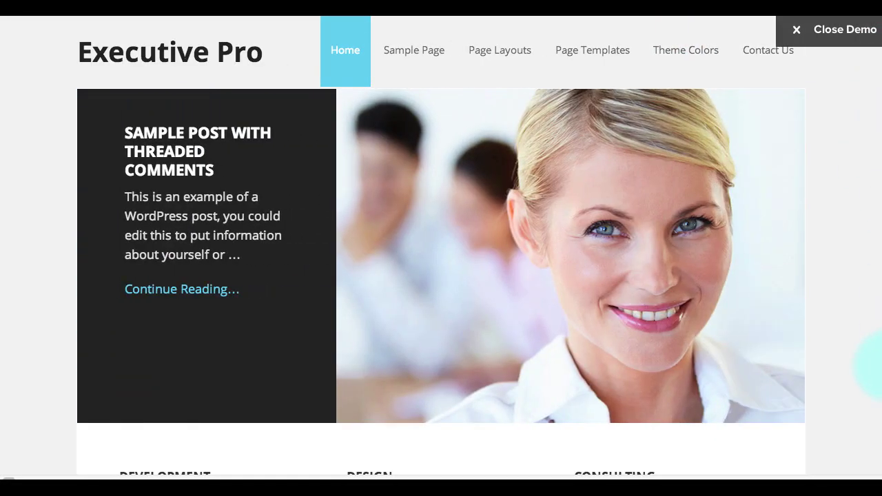
Step: Look through the Executive Pro demo, preview Executive Pro Theme live on the blog's content, and cancel the preview
{"action": "scroll", "coordinate": [441, 248], "scroll_direction": "down", "scroll_amount": 6}
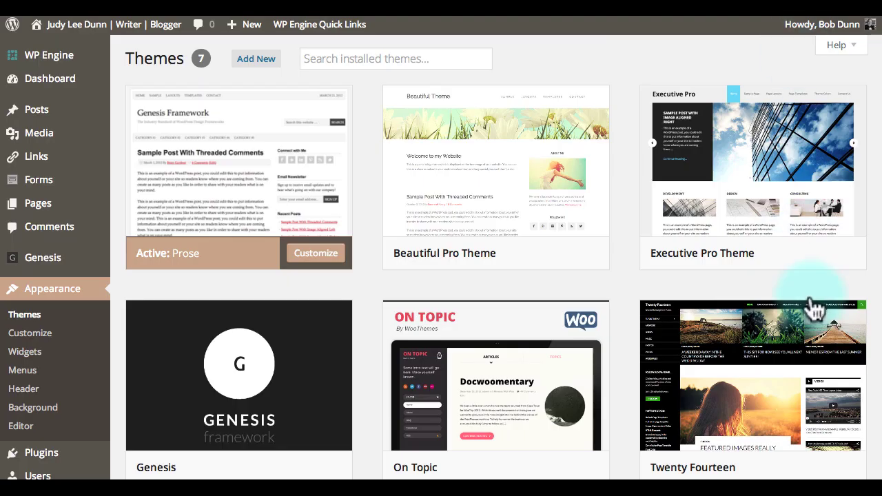
{"action": "mouse_move", "coordinate": [713, 232]}
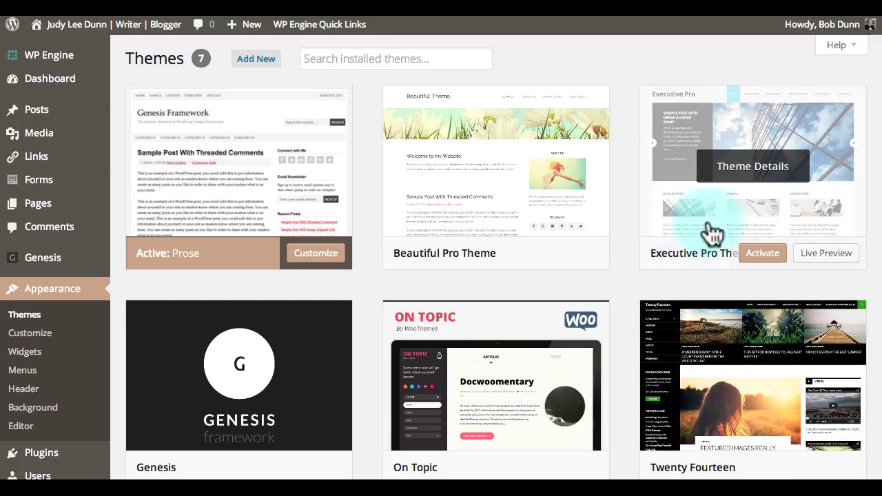
{"action": "left_click", "coordinate": [829, 254]}
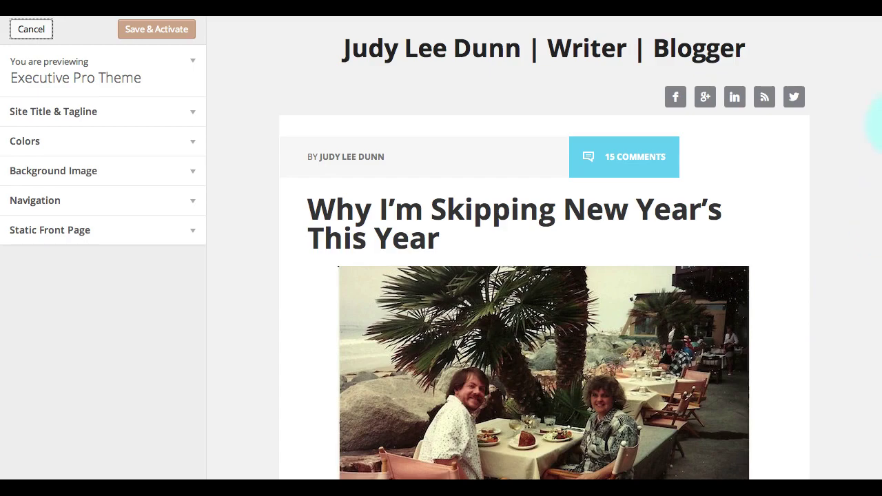
{"action": "scroll", "coordinate": [872, 31], "scroll_direction": "down", "scroll_amount": 10}
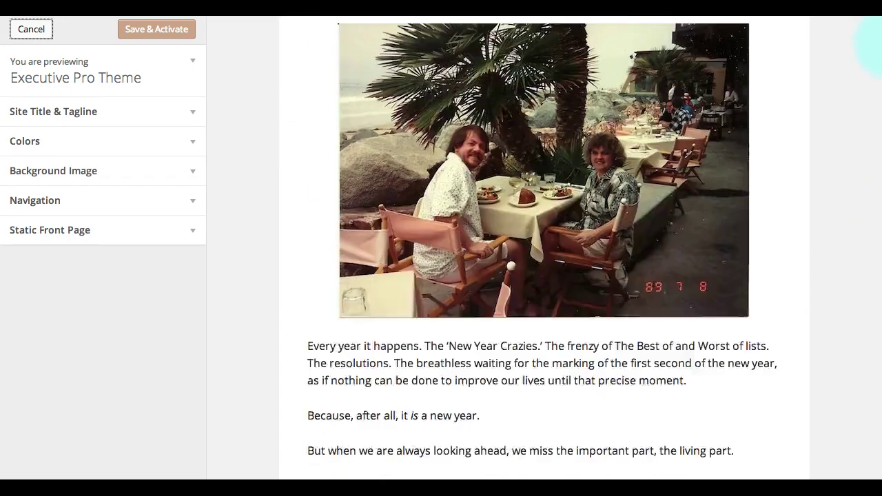
{"action": "scroll", "coordinate": [872, 61], "scroll_direction": "up", "scroll_amount": 4}
{"action": "scroll", "coordinate": [872, 62], "scroll_direction": "up", "scroll_amount": 8}
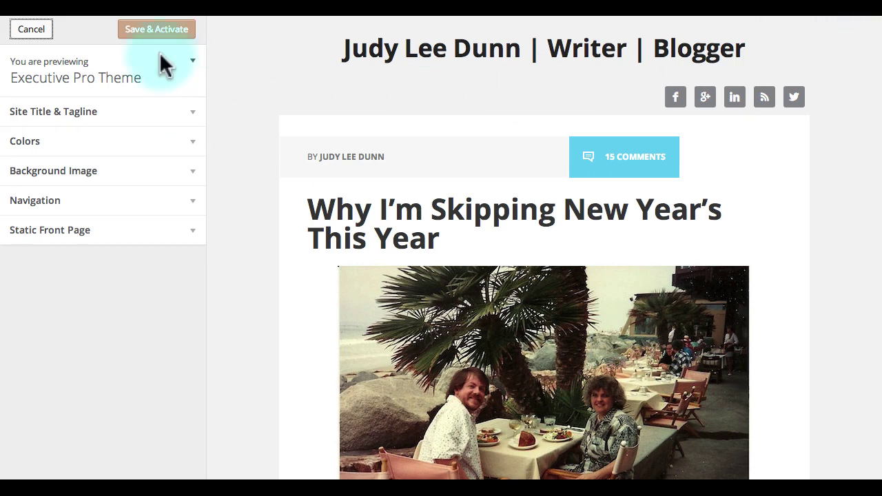
{"action": "left_click", "coordinate": [33, 29]}
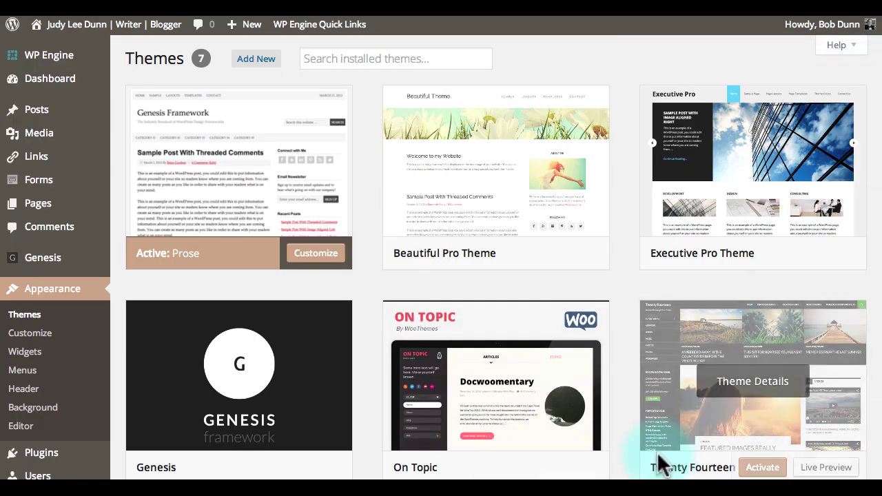
Step: Preview the On Topic theme live on the blog's content, look through the page, and cancel the preview
{"action": "left_click", "coordinate": [568, 467]}
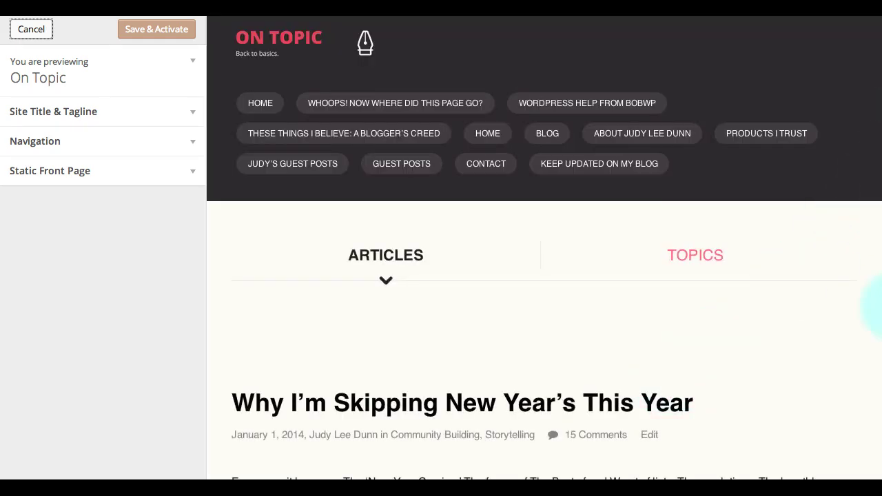
{"action": "scroll", "coordinate": [876, 427], "scroll_direction": "down", "scroll_amount": 6}
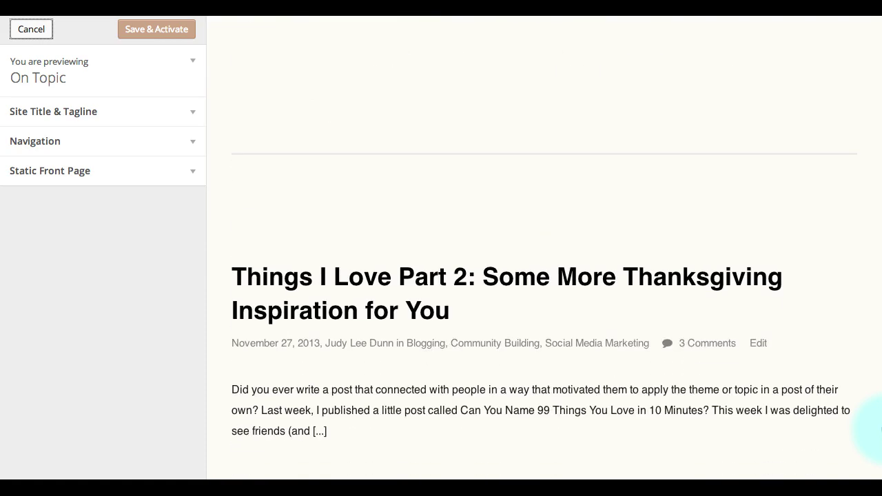
{"action": "scroll", "coordinate": [867, 29], "scroll_direction": "up", "scroll_amount": 6}
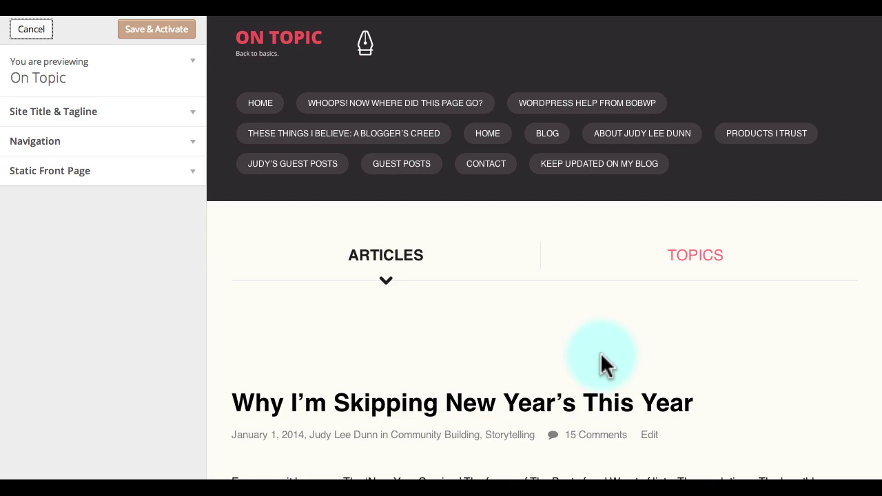
{"action": "scroll", "coordinate": [600, 352], "scroll_direction": "down", "scroll_amount": 1}
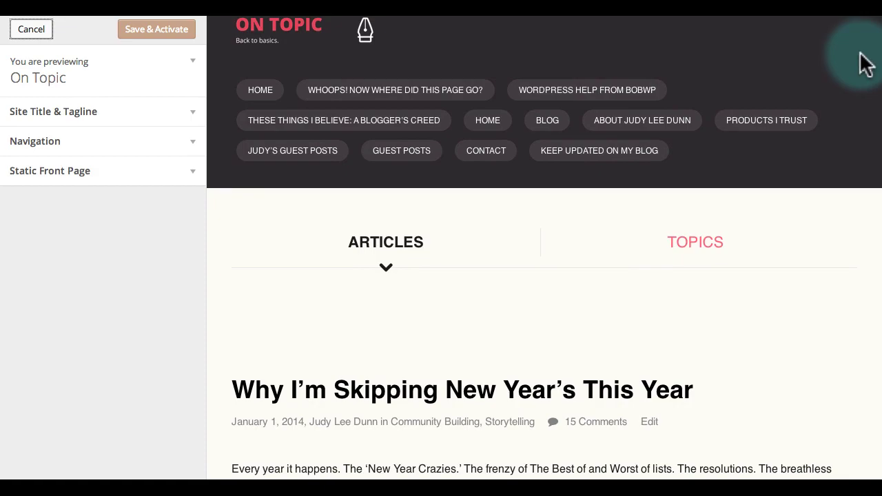
{"action": "left_click", "coordinate": [31, 29]}
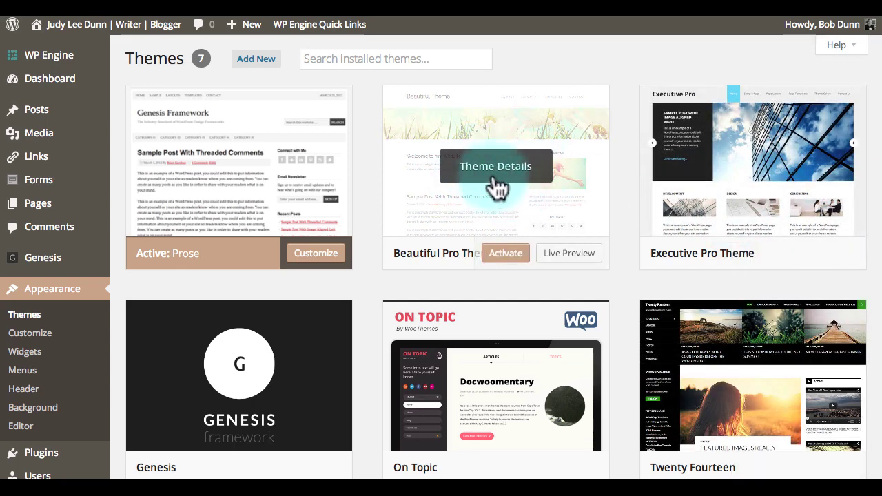
Step: Preview Beautiful Pro Theme live on the blog, and save and activate it
{"action": "left_click", "coordinate": [566, 255]}
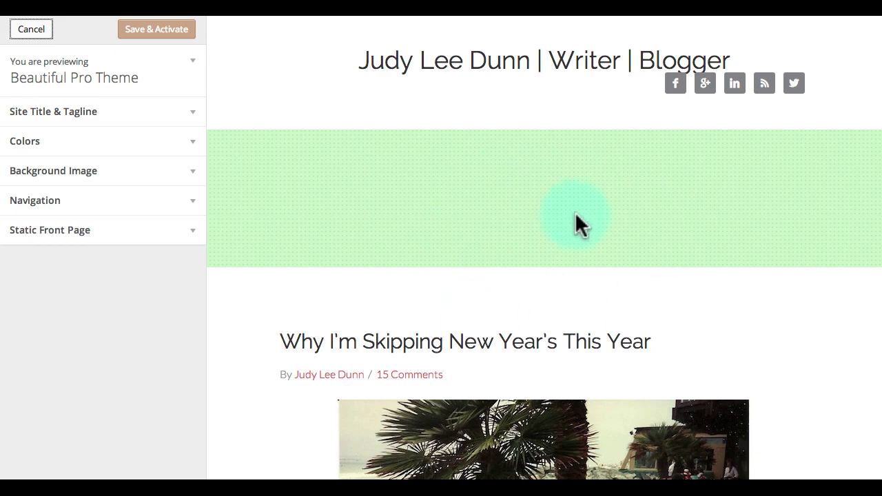
{"action": "left_click", "coordinate": [166, 33]}
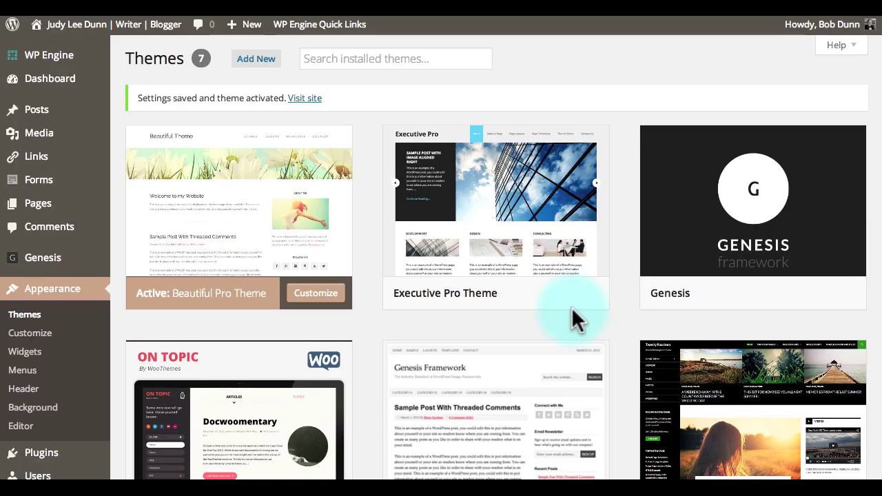
Step: Visit the blog's front page and examine how its header, sidebars and posts are laid out under Beautiful Pro Theme
{"action": "mouse_move", "coordinate": [89, 39]}
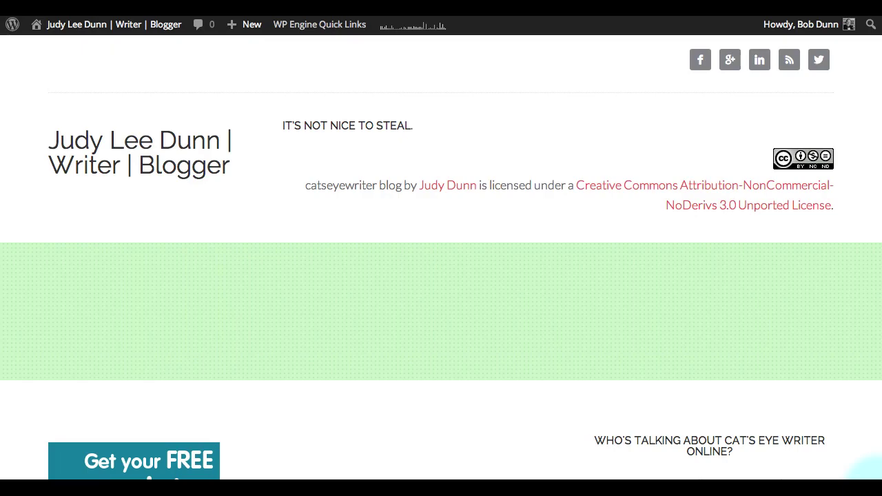
{"action": "scroll", "coordinate": [872, 52], "scroll_direction": "down", "scroll_amount": 15}
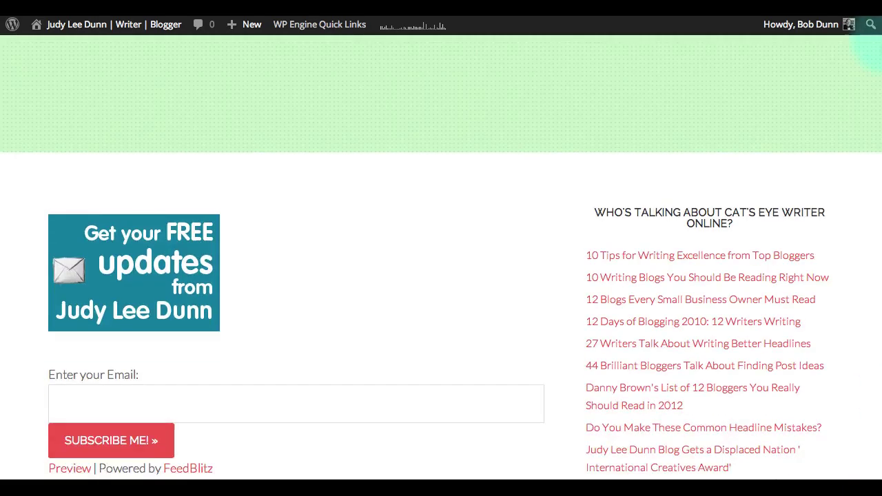
{"action": "scroll", "coordinate": [879, 82], "scroll_direction": "down", "scroll_amount": 10}
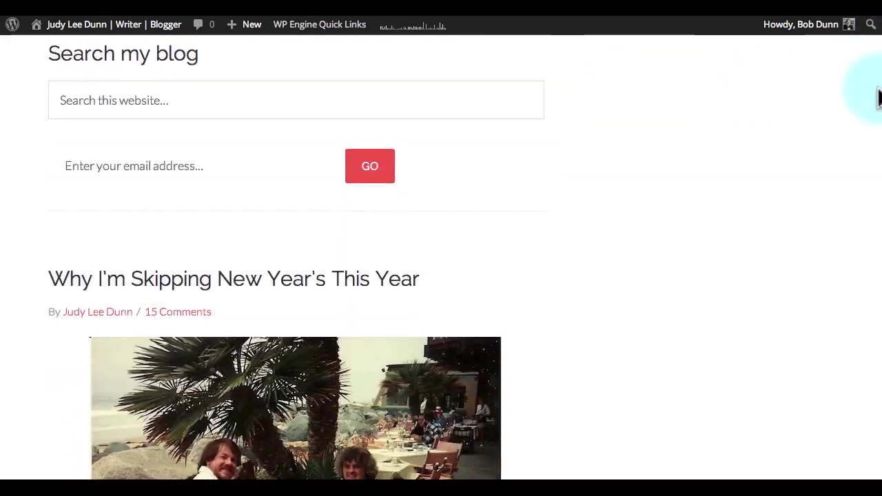
{"action": "scroll", "coordinate": [879, 77], "scroll_direction": "up", "scroll_amount": 13}
{"action": "scroll", "coordinate": [879, 74], "scroll_direction": "up", "scroll_amount": 11}
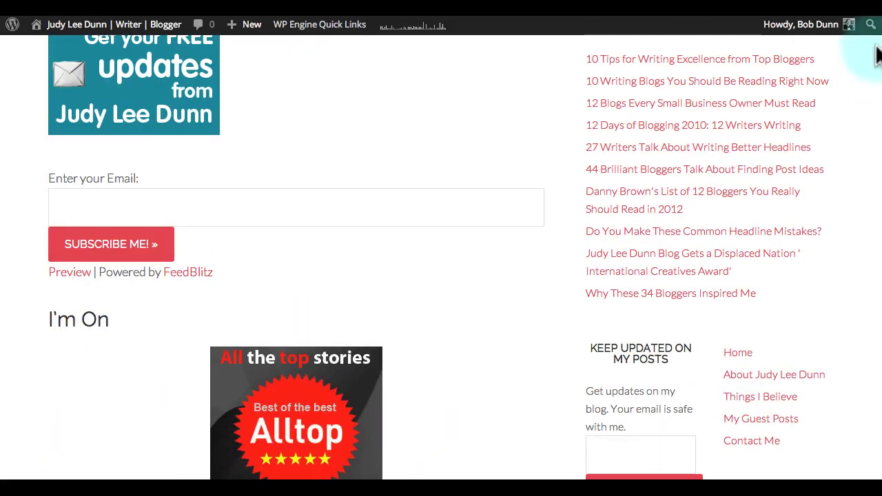
{"action": "scroll", "coordinate": [877, 57], "scroll_direction": "down", "scroll_amount": 5}
{"action": "scroll", "coordinate": [873, 55], "scroll_direction": "up", "scroll_amount": 7}
{"action": "scroll", "coordinate": [873, 35], "scroll_direction": "down", "scroll_amount": 1}
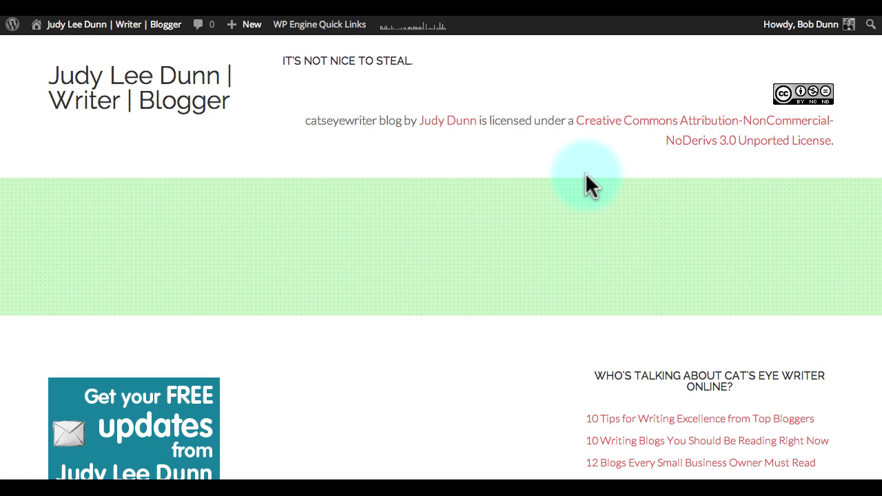
Step: Open the blog's widget settings and expand the Before Header, Primary Sidebar and Welcome Message areas to review their widgets
{"action": "mouse_move", "coordinate": [107, 27]}
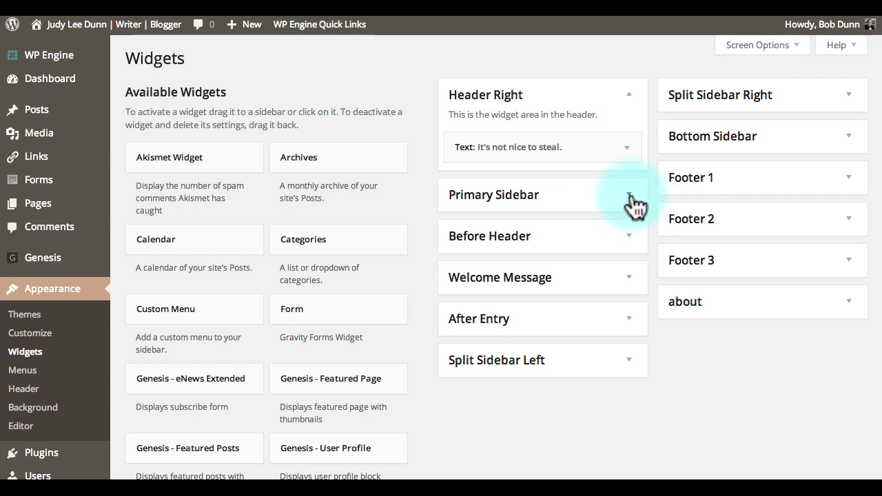
{"action": "left_click", "coordinate": [628, 239]}
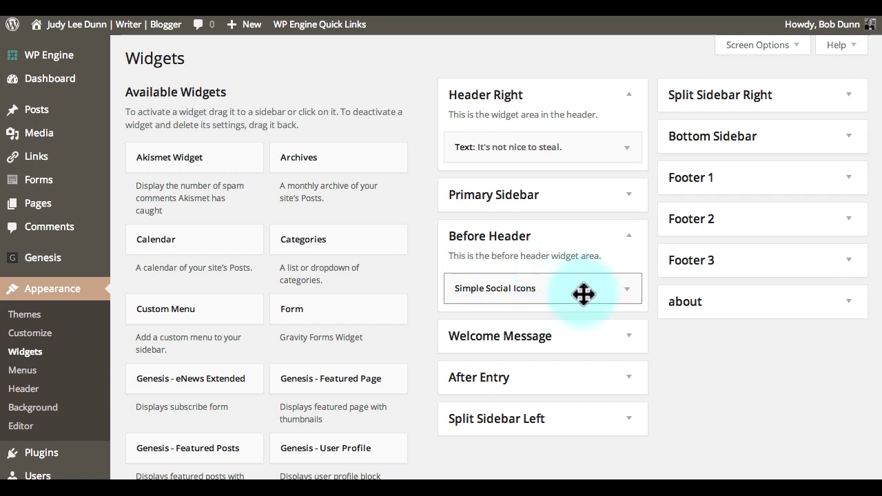
{"action": "left_click", "coordinate": [627, 195]}
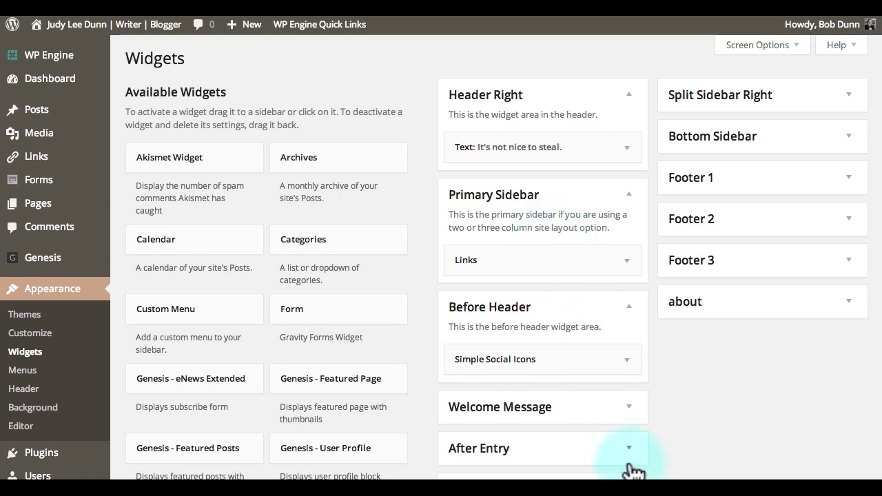
{"action": "left_click", "coordinate": [629, 407]}
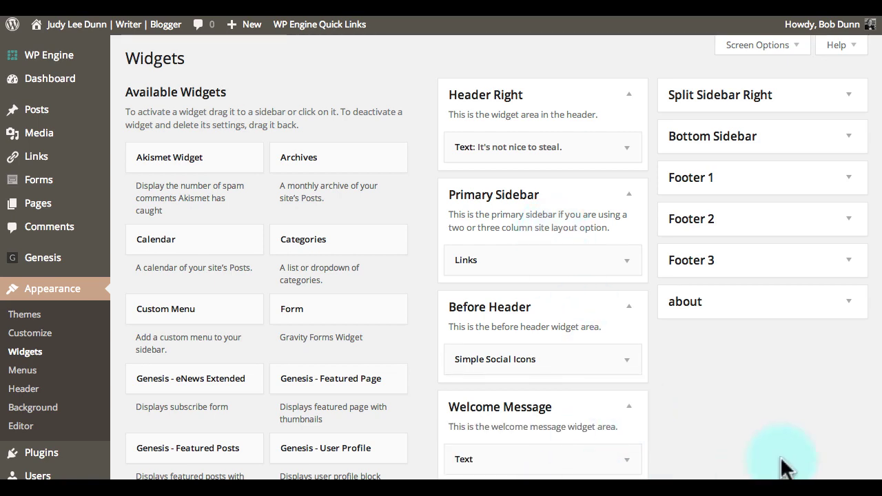
{"action": "scroll", "coordinate": [879, 168], "scroll_direction": "down", "scroll_amount": 2}
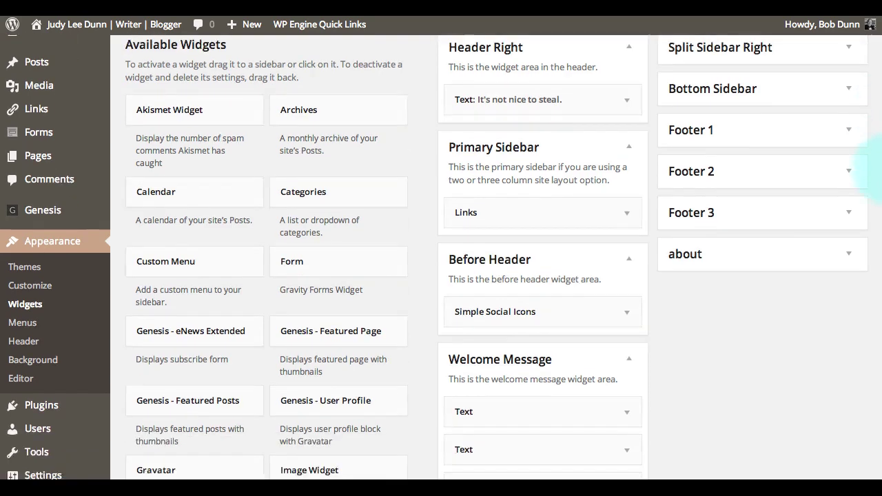
{"action": "scroll", "coordinate": [879, 169], "scroll_direction": "down", "scroll_amount": 2}
{"action": "scroll", "coordinate": [719, 305], "scroll_direction": "up", "scroll_amount": 2}
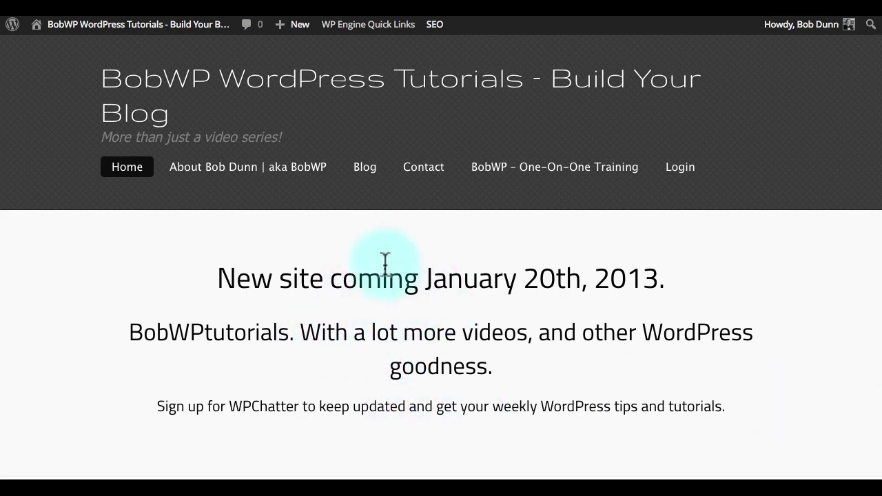
Step: On the tutorials site, open the homepage slide in the slide editor from the dashboard, and return to the site's front page
{"action": "mouse_move", "coordinate": [149, 38]}
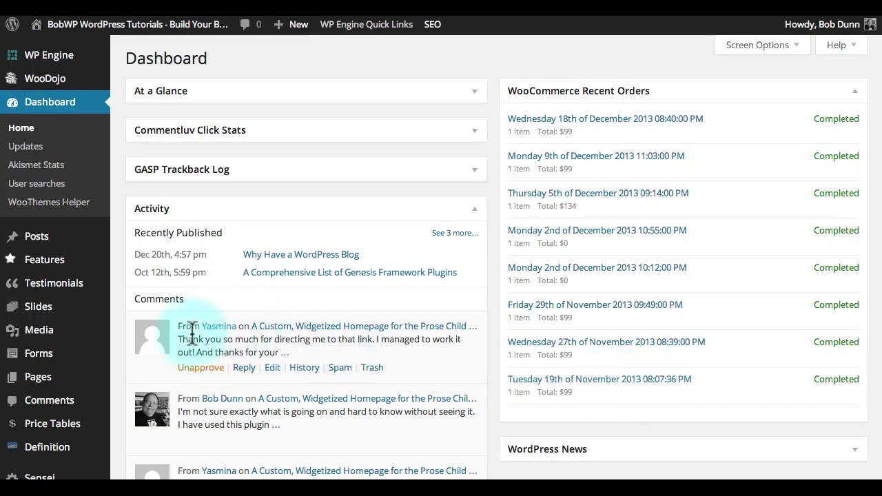
{"action": "mouse_move", "coordinate": [55, 319]}
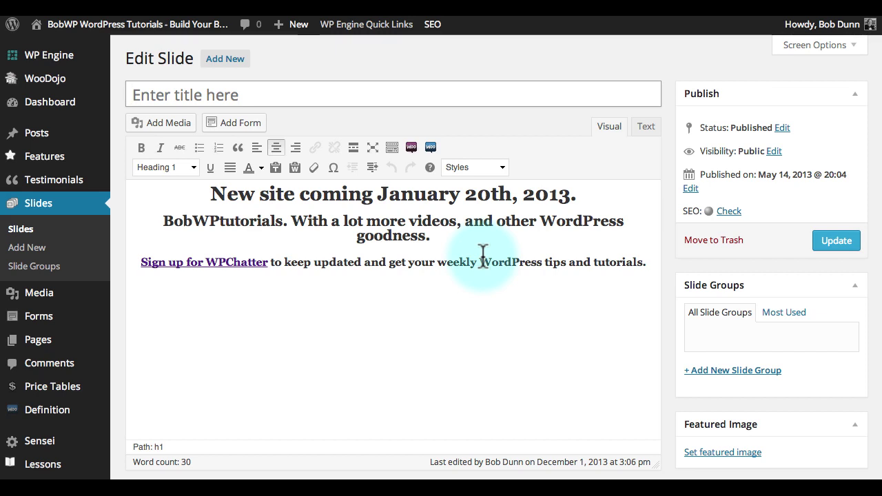
{"action": "mouse_move", "coordinate": [107, 27]}
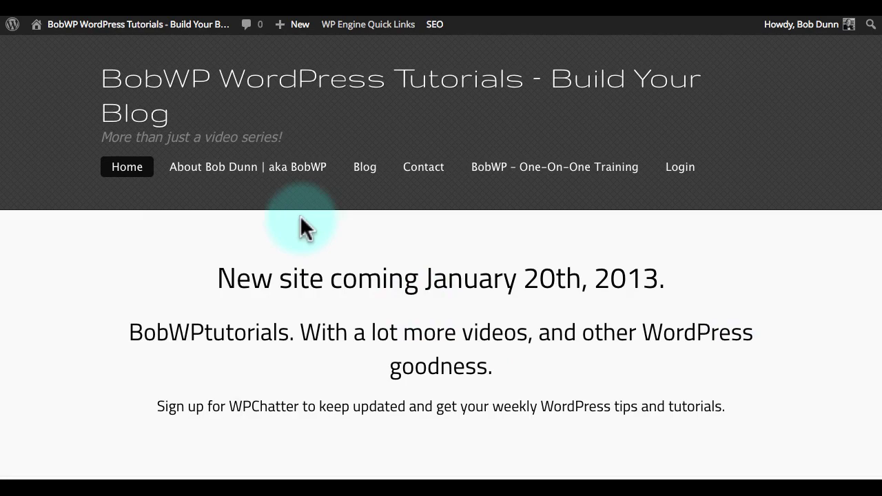
Step: Open the tutorials site's installed themes and preview the Appply theme live, looking through its navigation and content
{"action": "mouse_move", "coordinate": [72, 28]}
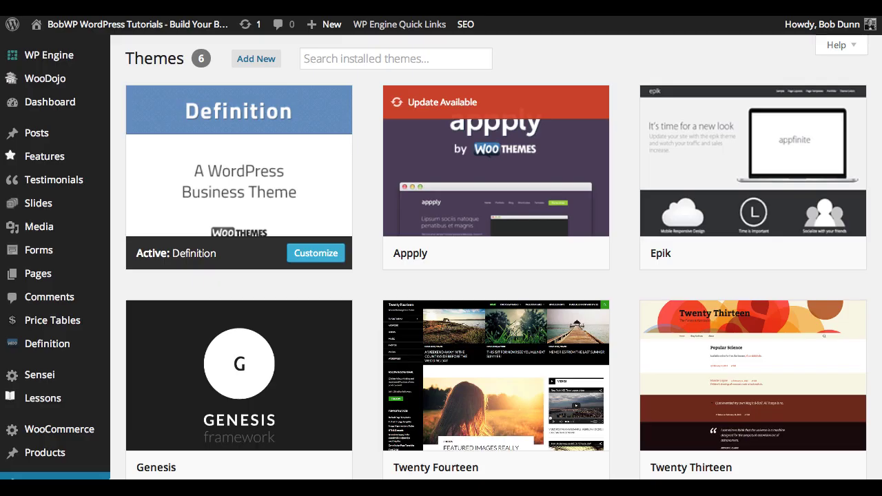
{"action": "left_click", "coordinate": [531, 250]}
{"action": "left_click", "coordinate": [565, 257]}
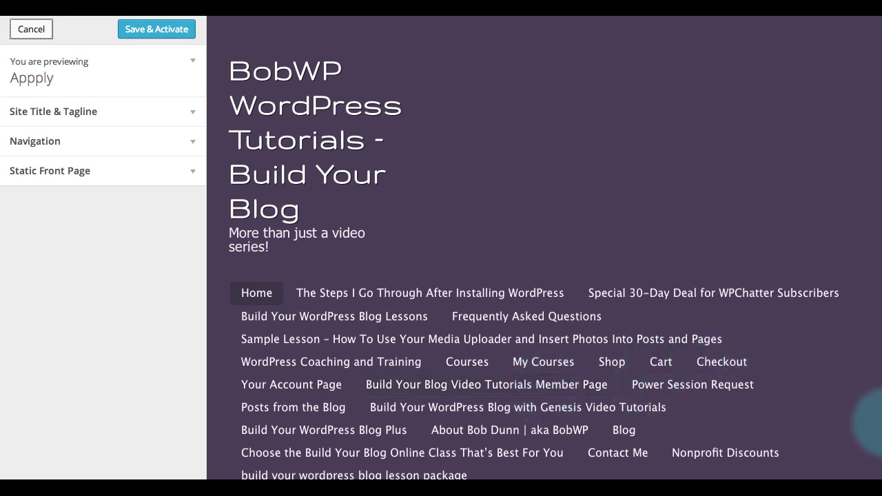
{"action": "scroll", "coordinate": [870, 422], "scroll_direction": "down", "scroll_amount": 3}
{"action": "scroll", "coordinate": [870, 422], "scroll_direction": "down", "scroll_amount": 5}
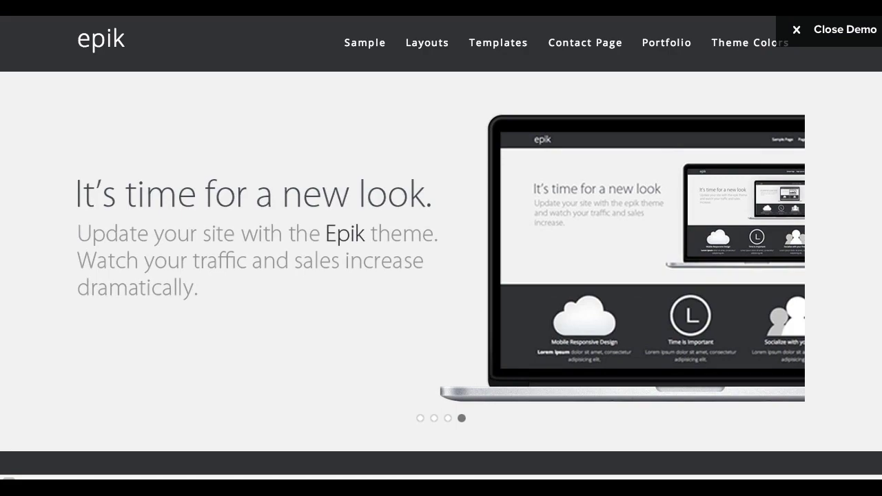
Step: Look through the Epik theme's demo page down to its mobile responsive section, and close the demo
{"action": "scroll", "coordinate": [877, 256], "scroll_direction": "down", "scroll_amount": 7}
{"action": "scroll", "coordinate": [874, 256], "scroll_direction": "down", "scroll_amount": 7}
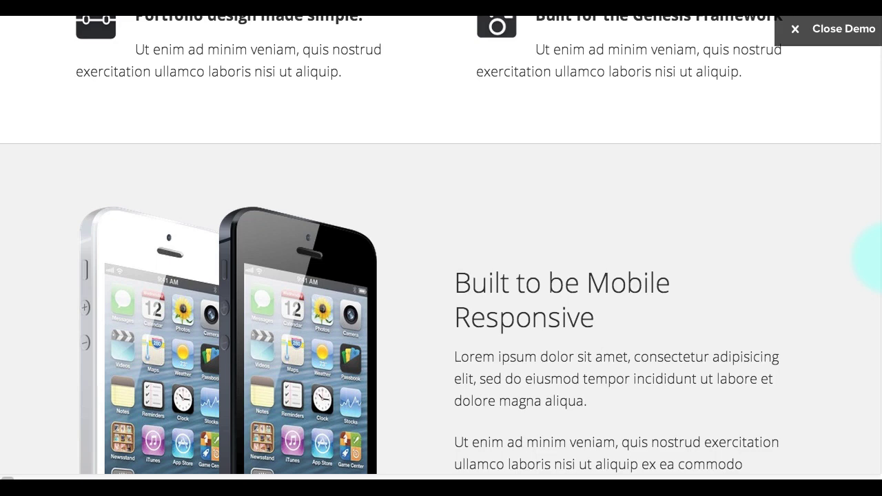
{"action": "left_click", "coordinate": [834, 29]}
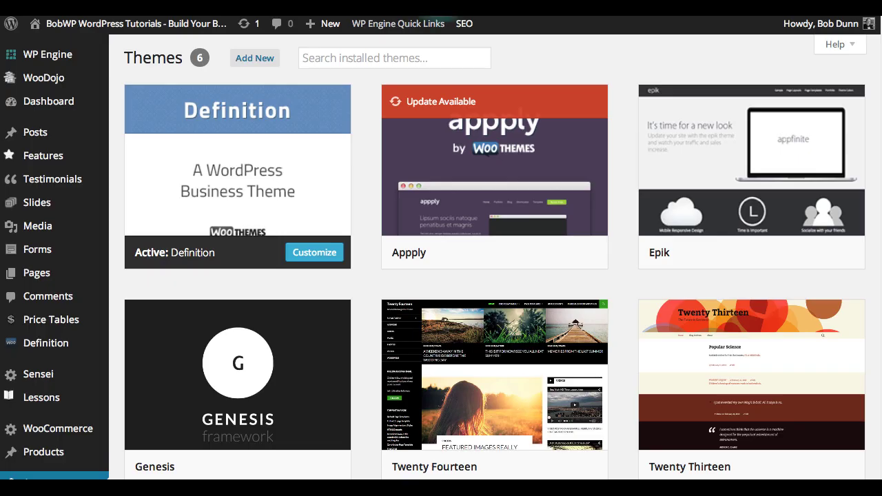
Step: Visit the tutorials site's front page and look over its layout under the active Definition theme
{"action": "mouse_move", "coordinate": [113, 40]}
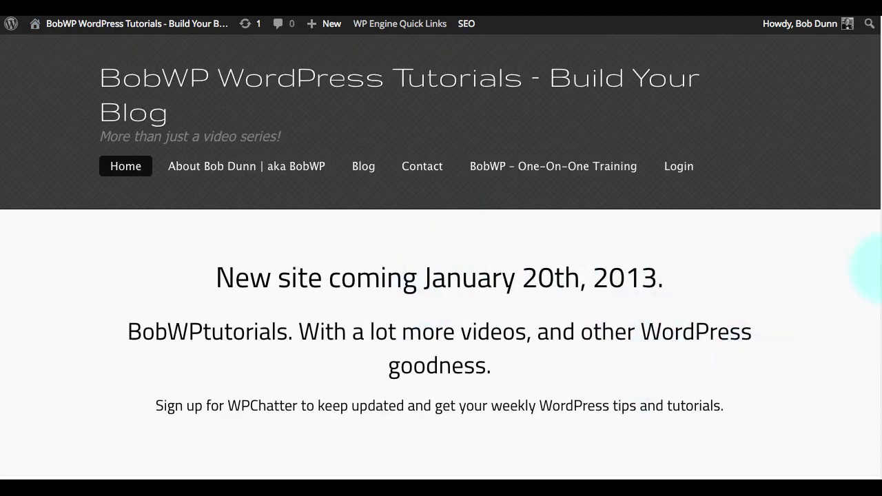
{"action": "scroll", "coordinate": [871, 285], "scroll_direction": "down", "scroll_amount": 10}
{"action": "scroll", "coordinate": [872, 434], "scroll_direction": "down", "scroll_amount": 5}
{"action": "scroll", "coordinate": [855, 310], "scroll_direction": "up", "scroll_amount": 15}
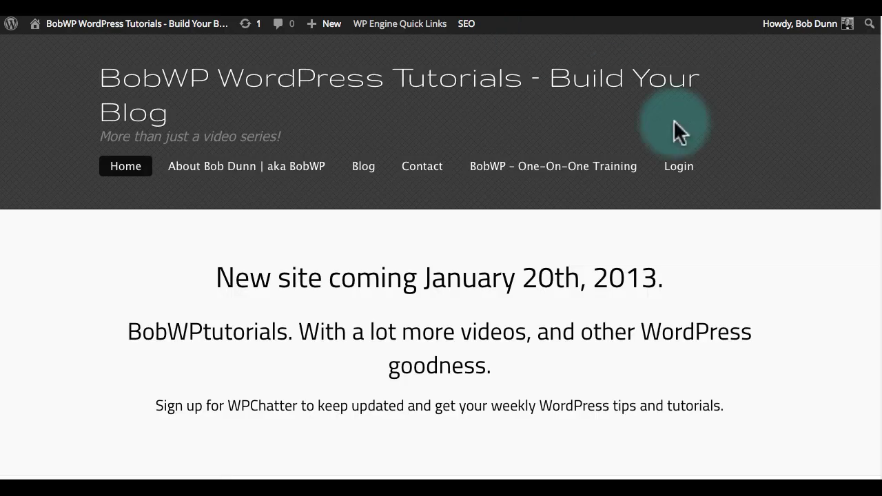
Step: Return to the installed themes, preview Epik live with the tutorials site's content, and save and activate it
{"action": "mouse_move", "coordinate": [148, 28]}
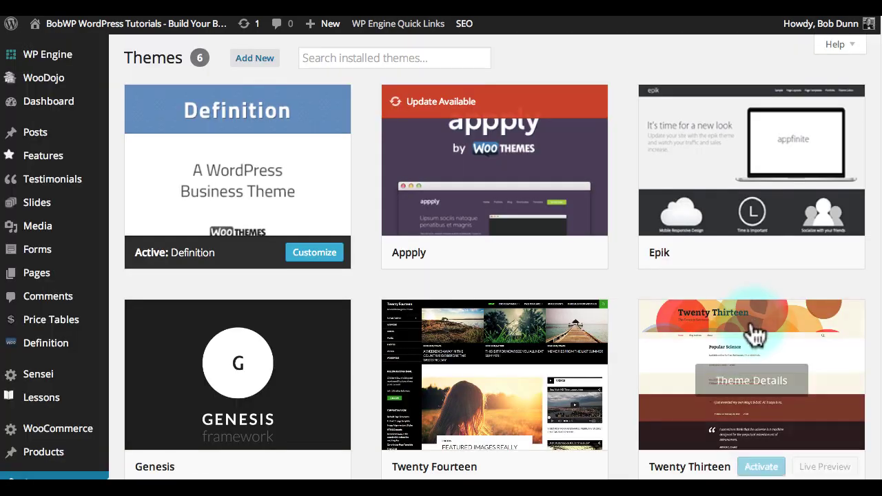
{"action": "left_click", "coordinate": [818, 257]}
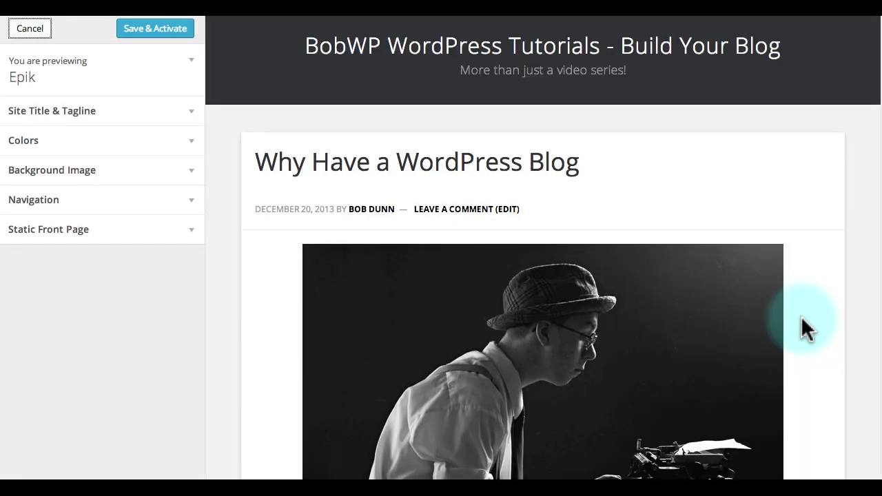
{"action": "scroll", "coordinate": [874, 31], "scroll_direction": "down", "scroll_amount": 5}
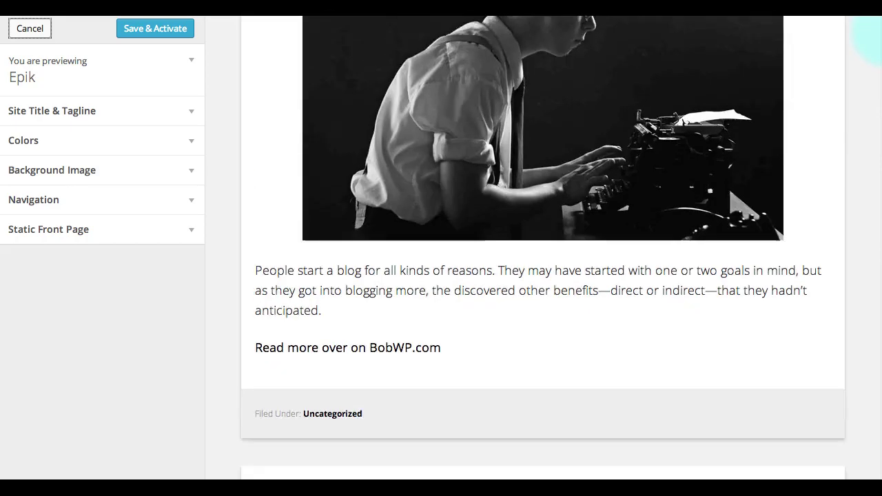
{"action": "scroll", "coordinate": [873, 41], "scroll_direction": "down", "scroll_amount": 20}
{"action": "left_click_drag", "start_coordinate": [879, 70], "coordinate": [880, 26]}
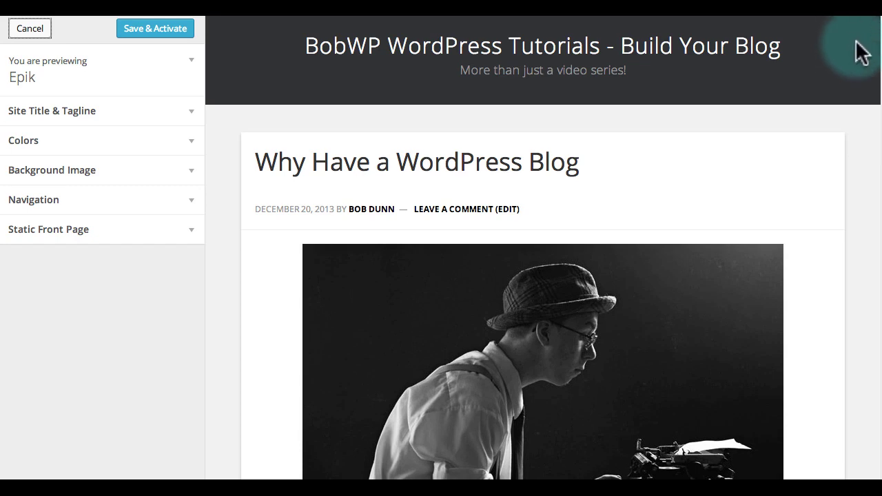
{"action": "left_click", "coordinate": [161, 30]}
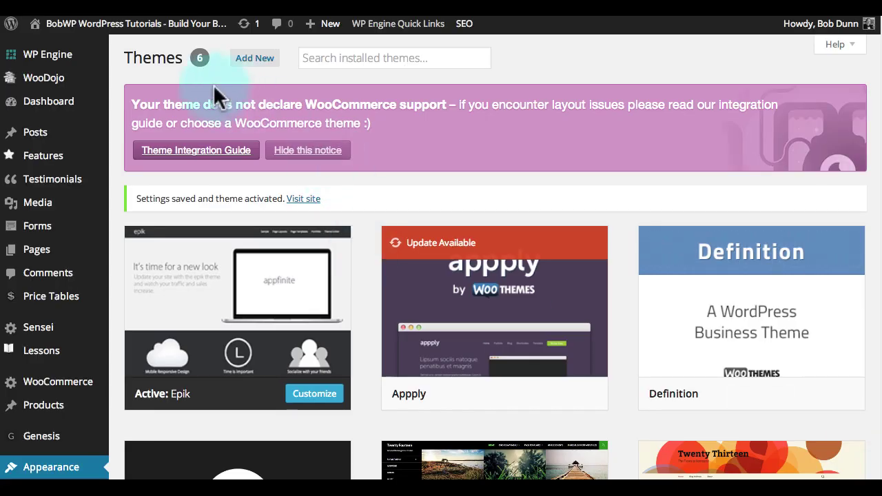
Step: Visit the tutorials site's front page and look over its header, widgets and footer under the active Epik theme
{"action": "mouse_move", "coordinate": [150, 40]}
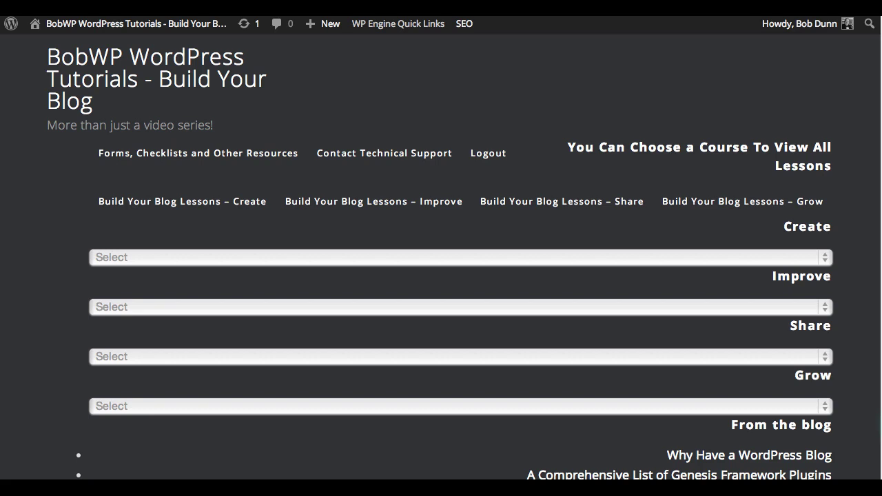
{"action": "scroll", "coordinate": [870, 207], "scroll_direction": "down", "scroll_amount": 5}
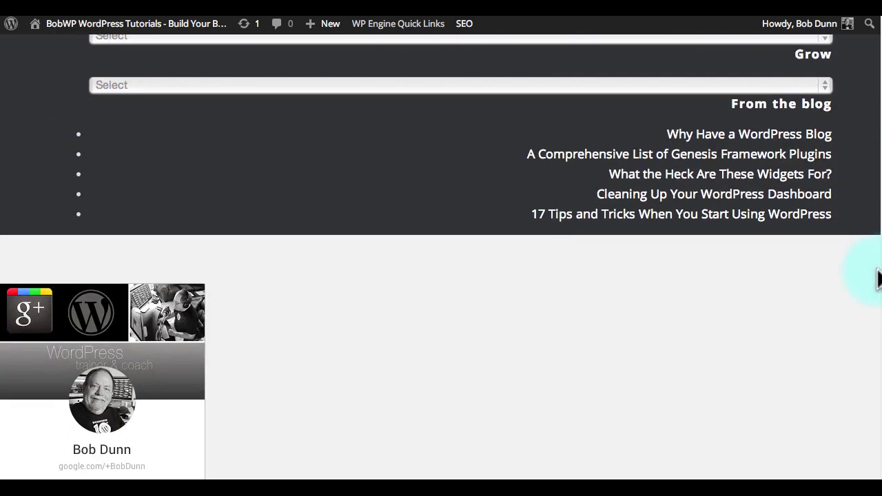
{"action": "scroll", "coordinate": [870, 331], "scroll_direction": "down", "scroll_amount": 14}
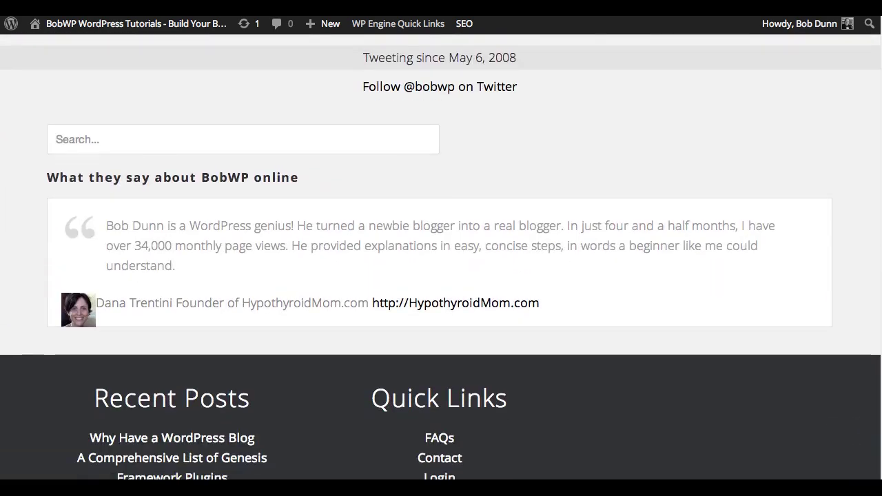
{"action": "scroll", "coordinate": [848, 310], "scroll_direction": "up", "scroll_amount": 15}
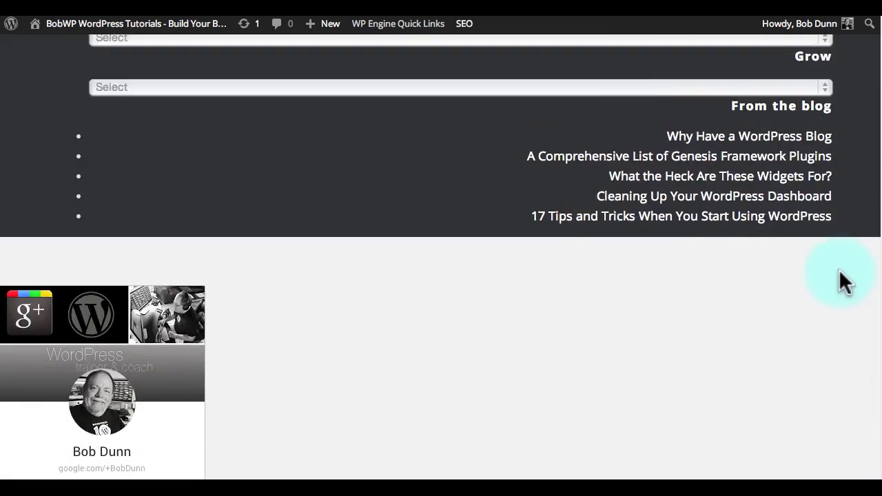
{"action": "scroll", "coordinate": [837, 207], "scroll_direction": "up", "scroll_amount": 5}
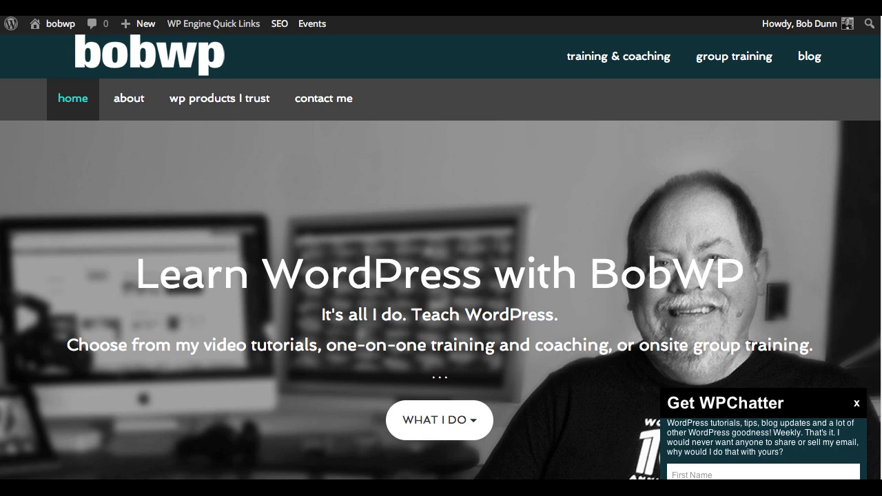
Step: Look over the News Pro theme's demo page, preview News Pro live with the bobwp site's content, and cancel the preview
{"action": "mouse_move", "coordinate": [63, 25]}
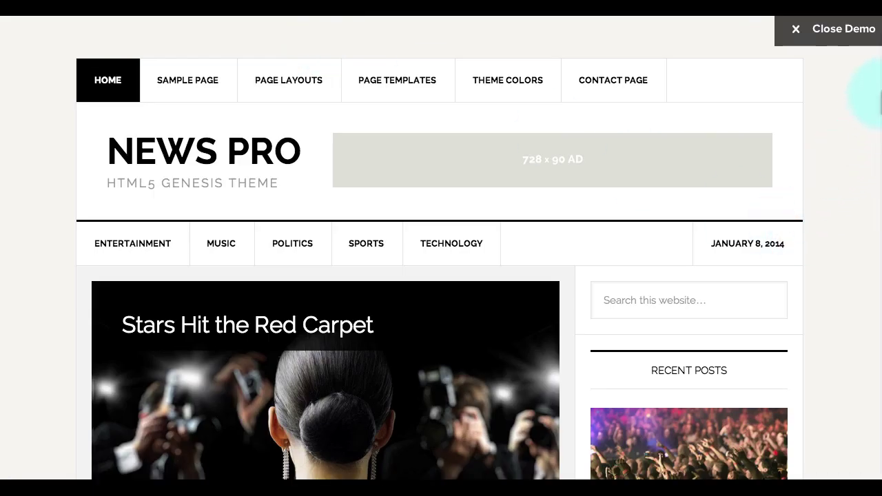
{"action": "scroll", "coordinate": [870, 118], "scroll_direction": "down", "scroll_amount": 3}
{"action": "left_click_drag", "start_coordinate": [872, 136], "coordinate": [876, 110]}
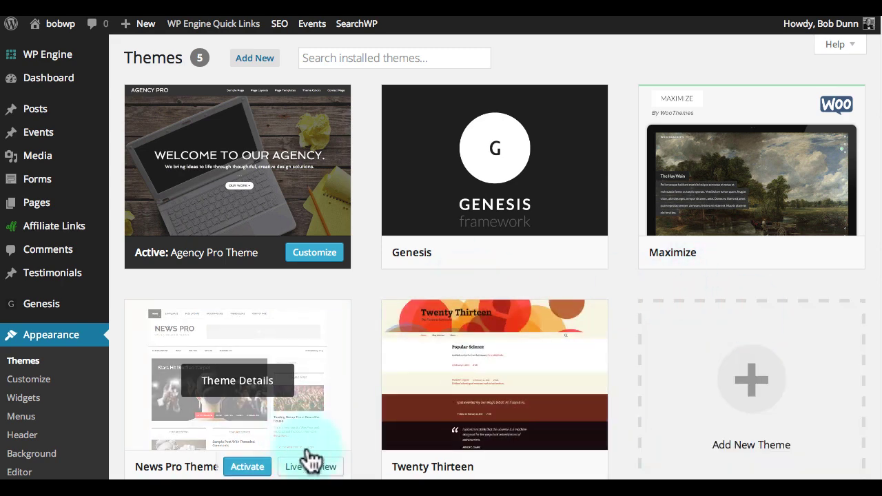
{"action": "left_click", "coordinate": [315, 467]}
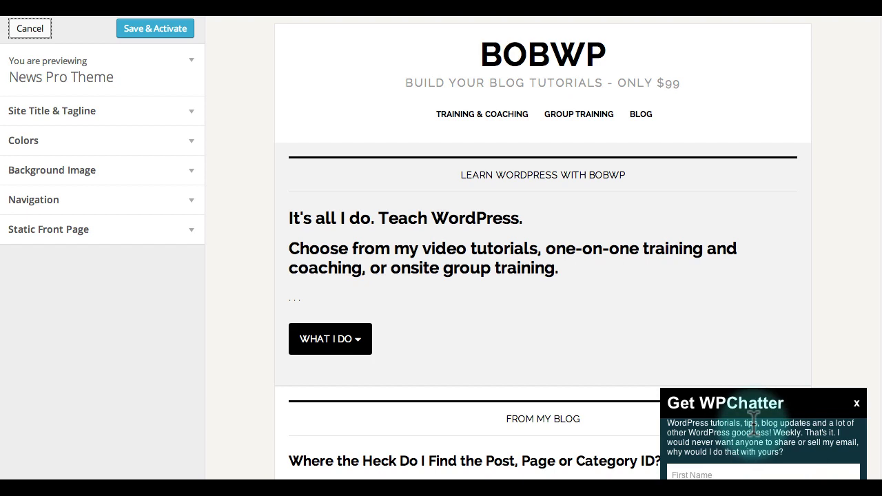
{"action": "left_click", "coordinate": [31, 28]}
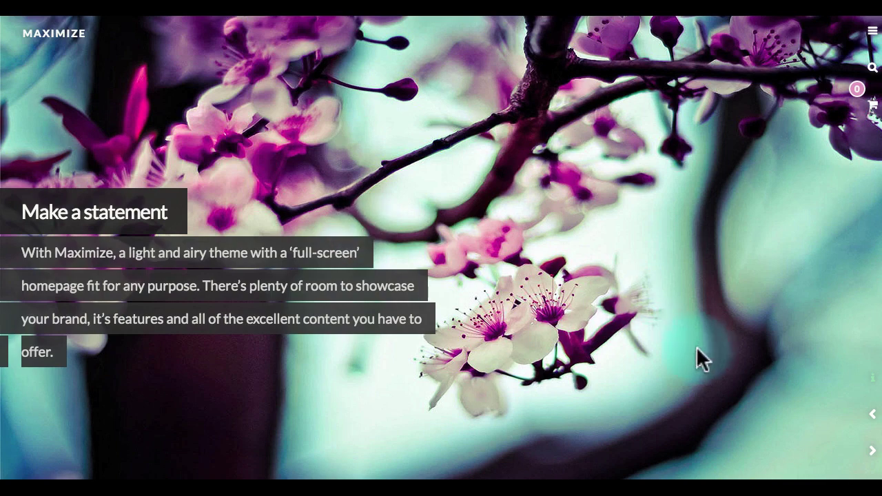
Step: Browse the homepage slides in the Maximize demo and open Maximize's live preview from the bobwp site's installed themes
{"action": "left_click", "coordinate": [872, 449]}
{"action": "left_click", "coordinate": [872, 415]}
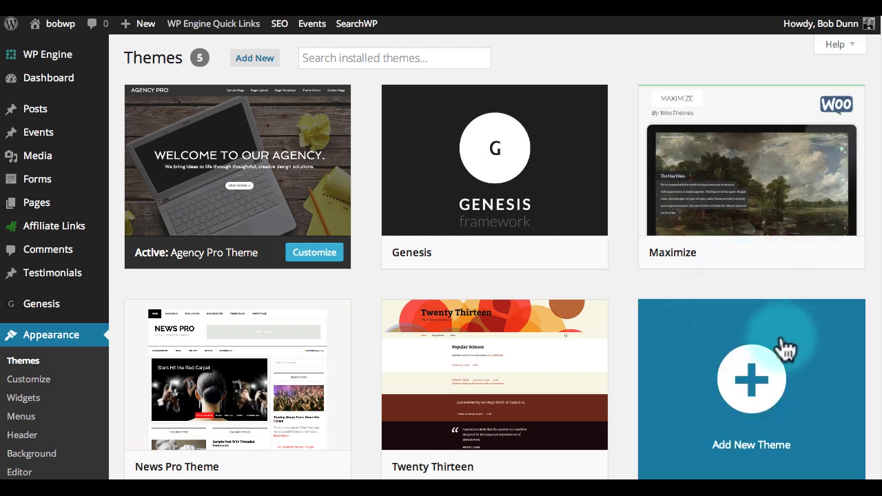
{"action": "mouse_move", "coordinate": [798, 251]}
{"action": "left_click", "coordinate": [812, 252]}
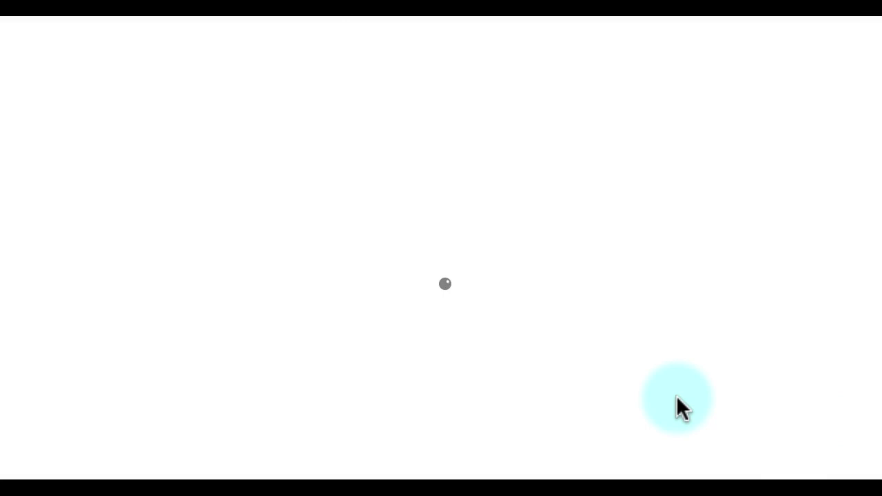